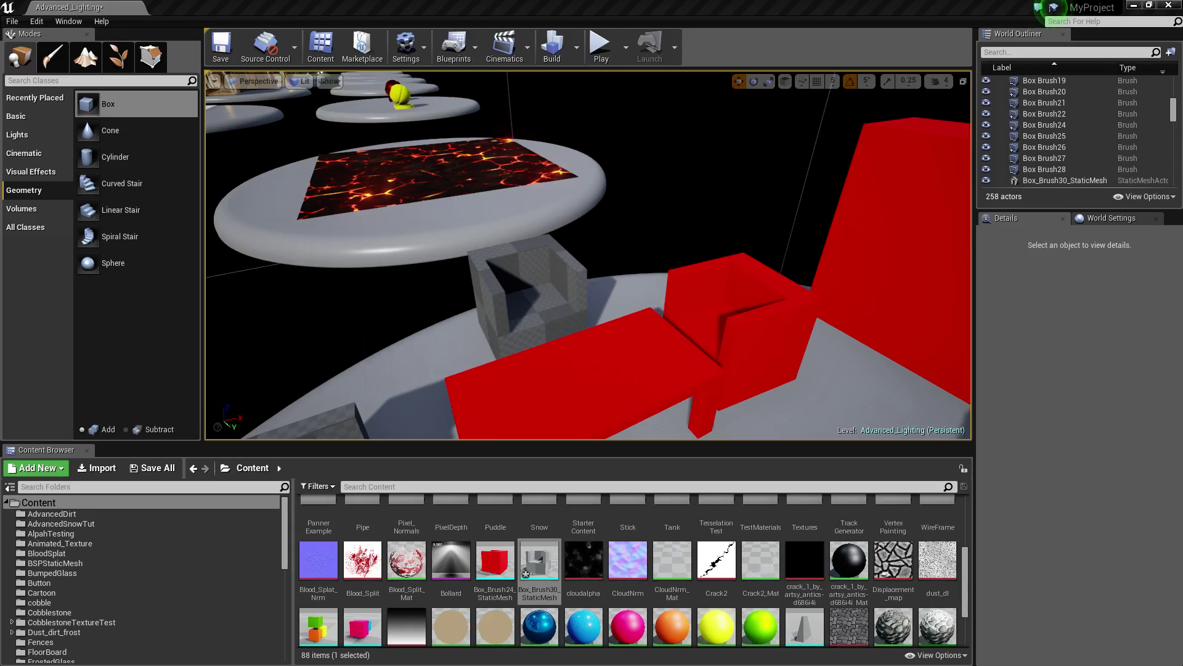
- Select the Box_Brush30_StaticMesh chair in the level and focus the view on it
{"action": "left_click", "coordinate": [536, 280]}
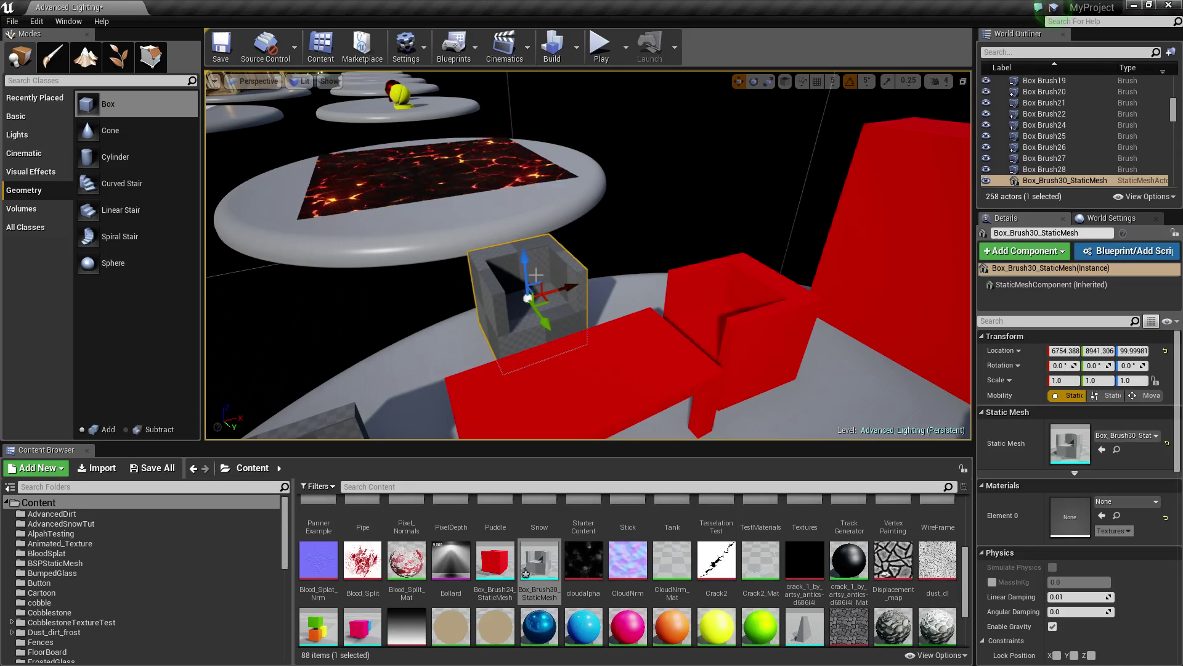
{"action": "key", "text": "f"}
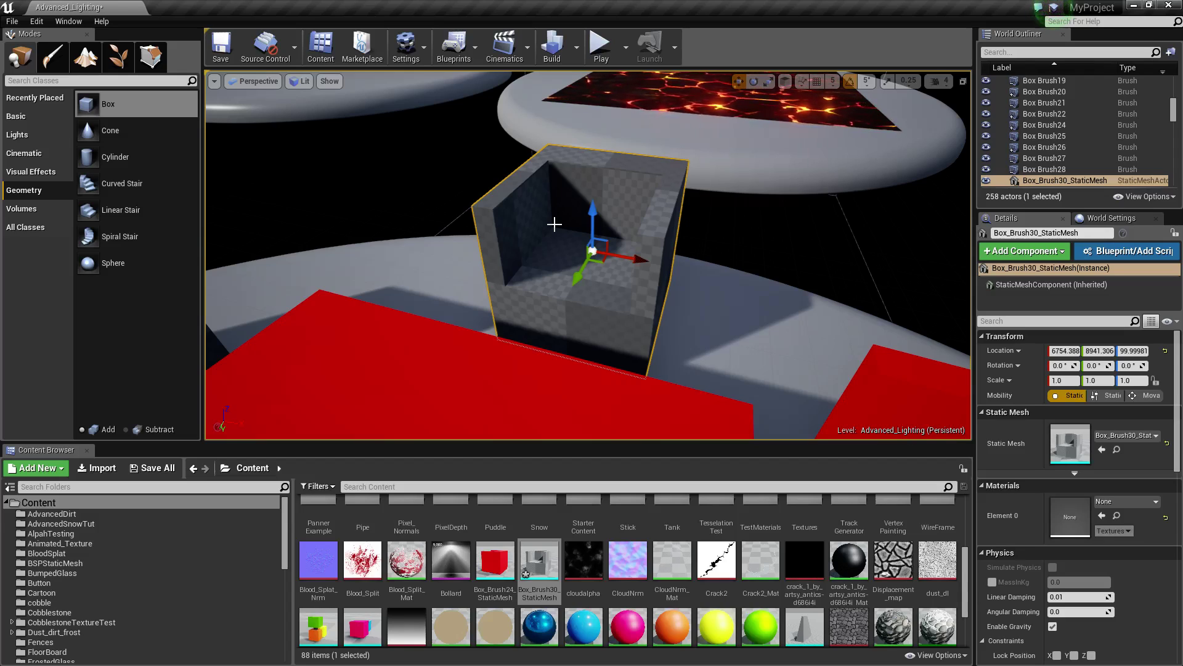
{"action": "right_click_drag", "start_coordinate": [625, 228], "coordinate": [635, 228]}
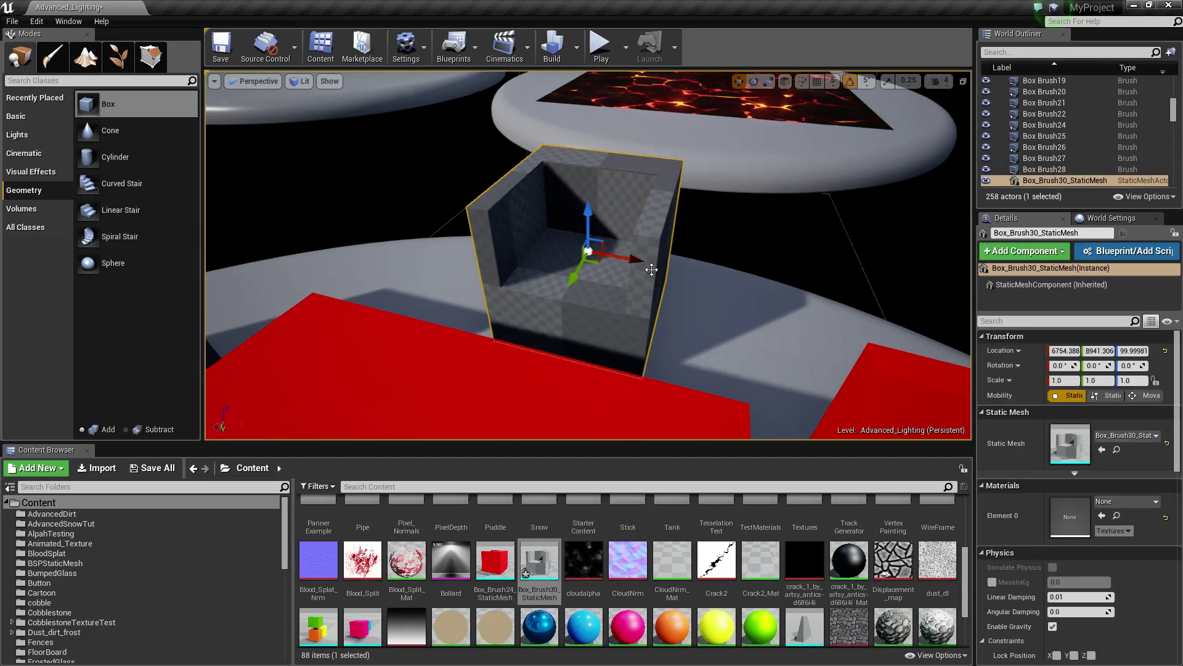
- Switch to Maya and examine the exported Box_Brush30_StaticMesh chair from several angles
{"action": "left_click_drag", "start_coordinate": [0, 211], "coordinate": [560, 0]}
{"action": "left_click", "coordinate": [721, 311]}
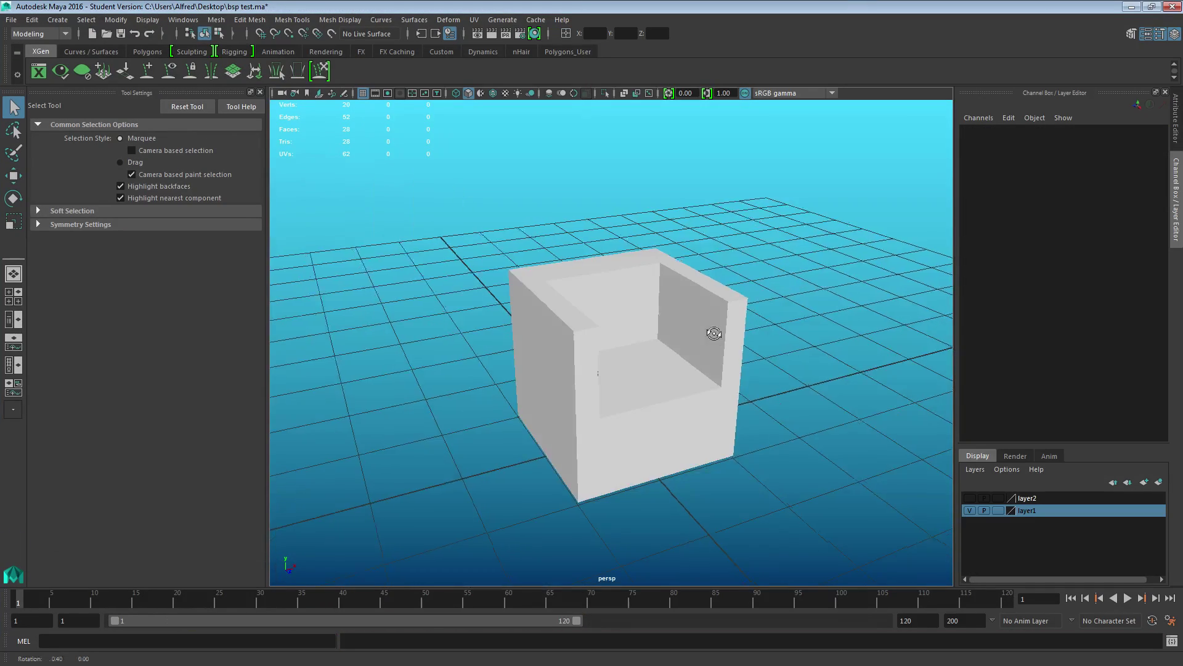
{"action": "left_click_drag", "start_coordinate": [719, 330], "coordinate": [678, 330], "text": "alt"}
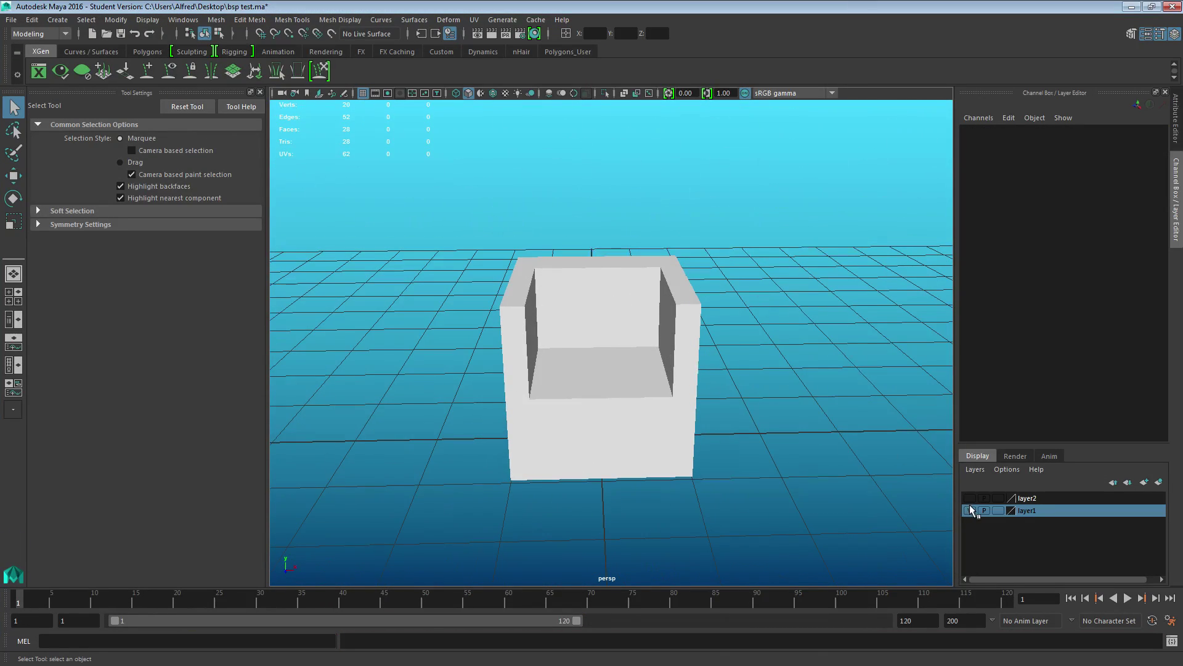
{"action": "left_click_drag", "start_coordinate": [696, 382], "coordinate": [776, 386], "text": "alt"}
{"action": "left_click_drag", "start_coordinate": [484, 328], "coordinate": [781, 424]}
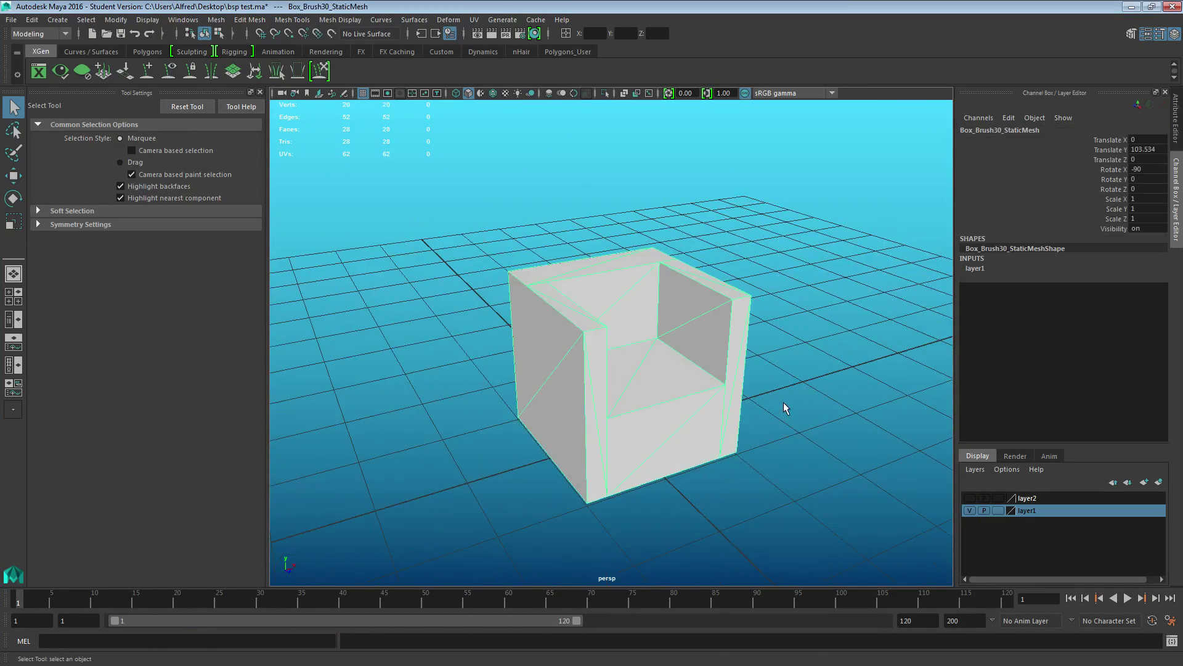
{"action": "left_click", "coordinate": [783, 402]}
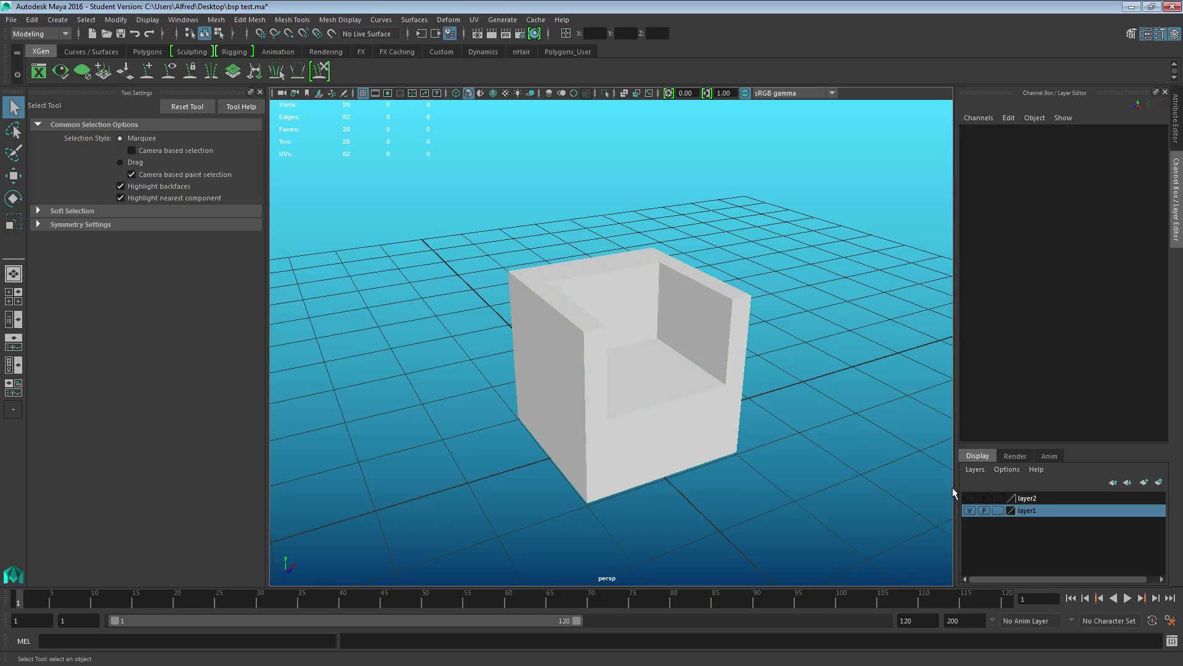
- Show layer2 and hide layer1, and select all parts of the detailed chair with legs
{"action": "left_click", "coordinate": [971, 500]}
{"action": "left_click", "coordinate": [970, 500]}
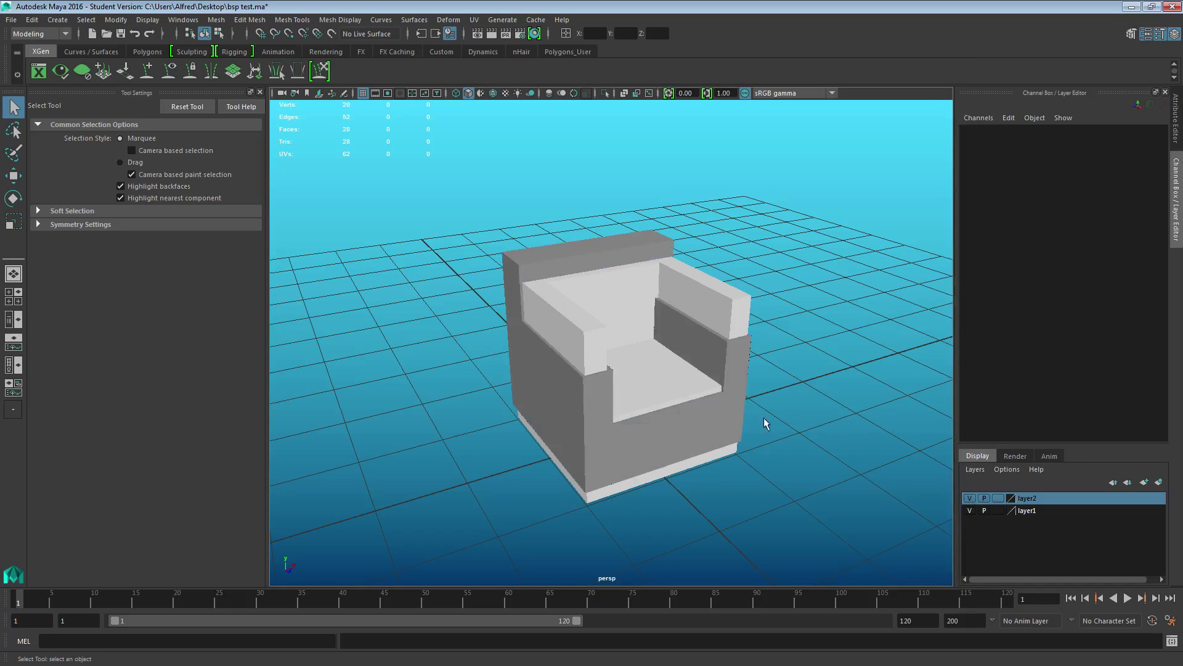
{"action": "left_click", "coordinate": [970, 510]}
{"action": "left_click_drag", "start_coordinate": [820, 317], "coordinate": [851, 521], "text": "alt"}
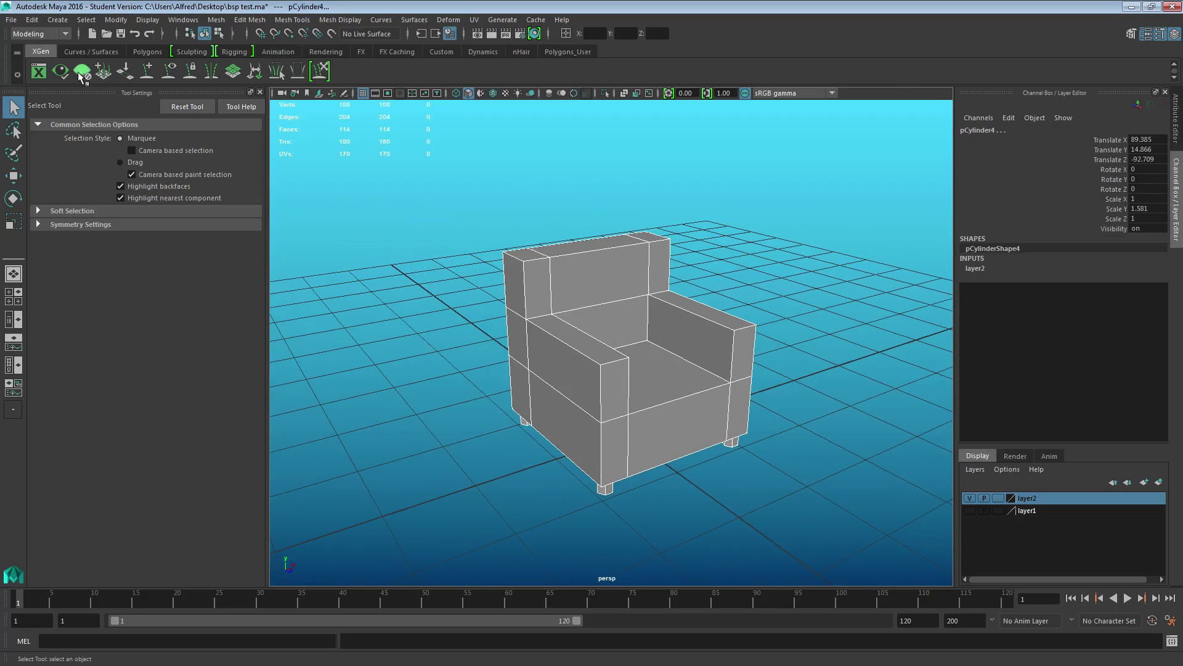
- Export the selected chair to the Desktop as Box_Brush30_StaticMesh.FBX, replacing the existing file
{"action": "left_click", "coordinate": [16, 21]}
{"action": "left_click", "coordinate": [56, 181]}
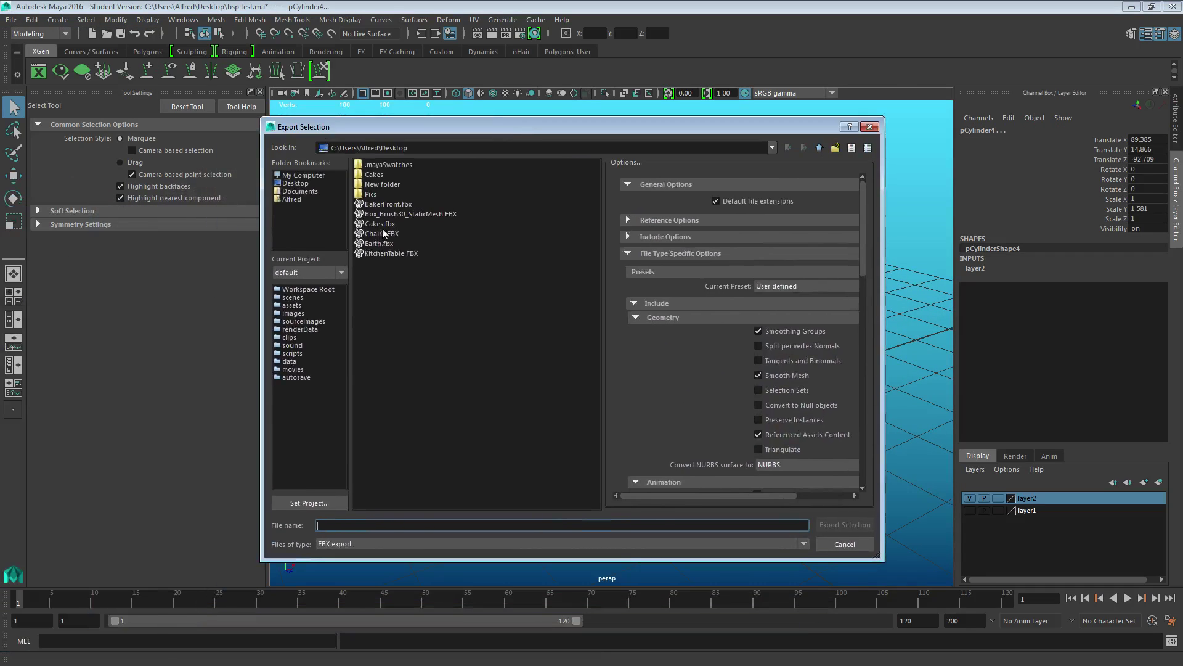
{"action": "left_click", "coordinate": [844, 524]}
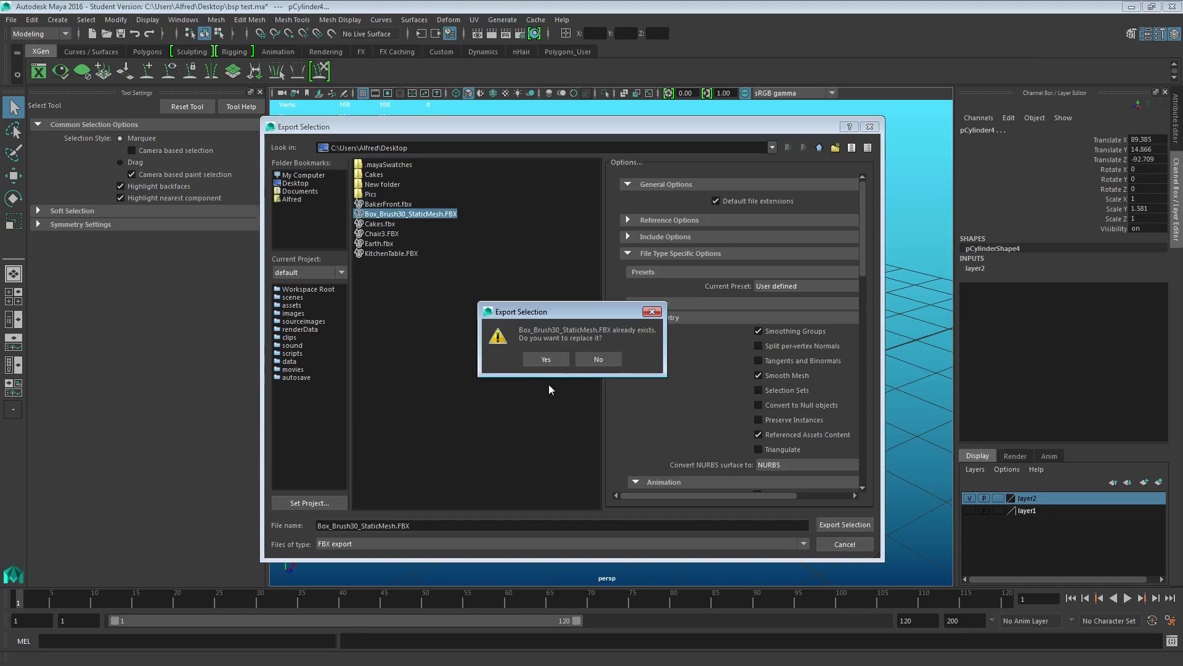
{"action": "left_click", "coordinate": [542, 357]}
- Return to Unreal Editor and reimport the Box_Brush30_StaticMesh asset from Box_Brush30_StaticMesh.FBX on the Desktop
{"action": "left_click", "coordinate": [1132, 7]}
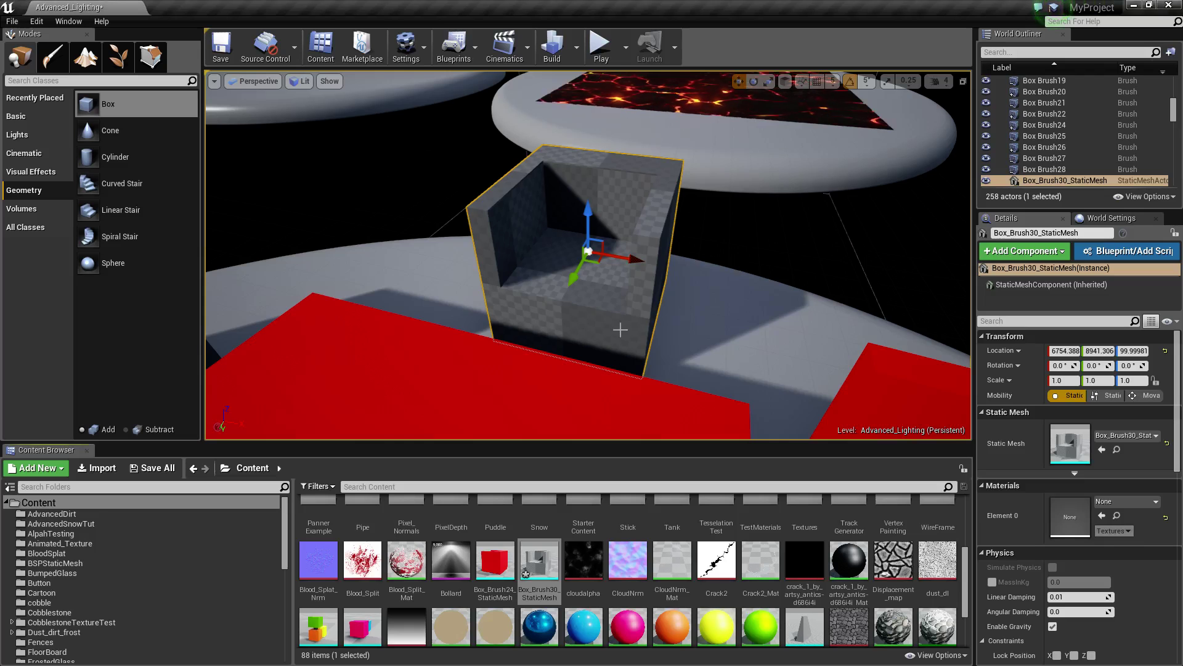
{"action": "right_click", "coordinate": [536, 562]}
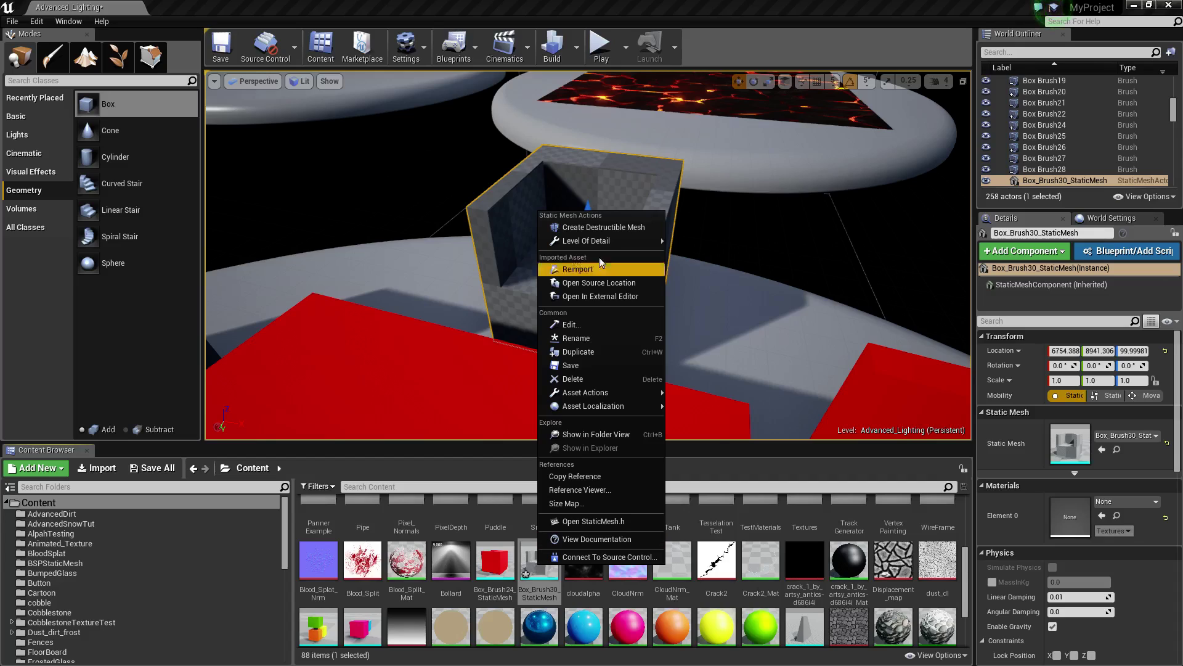
{"action": "left_click", "coordinate": [594, 267]}
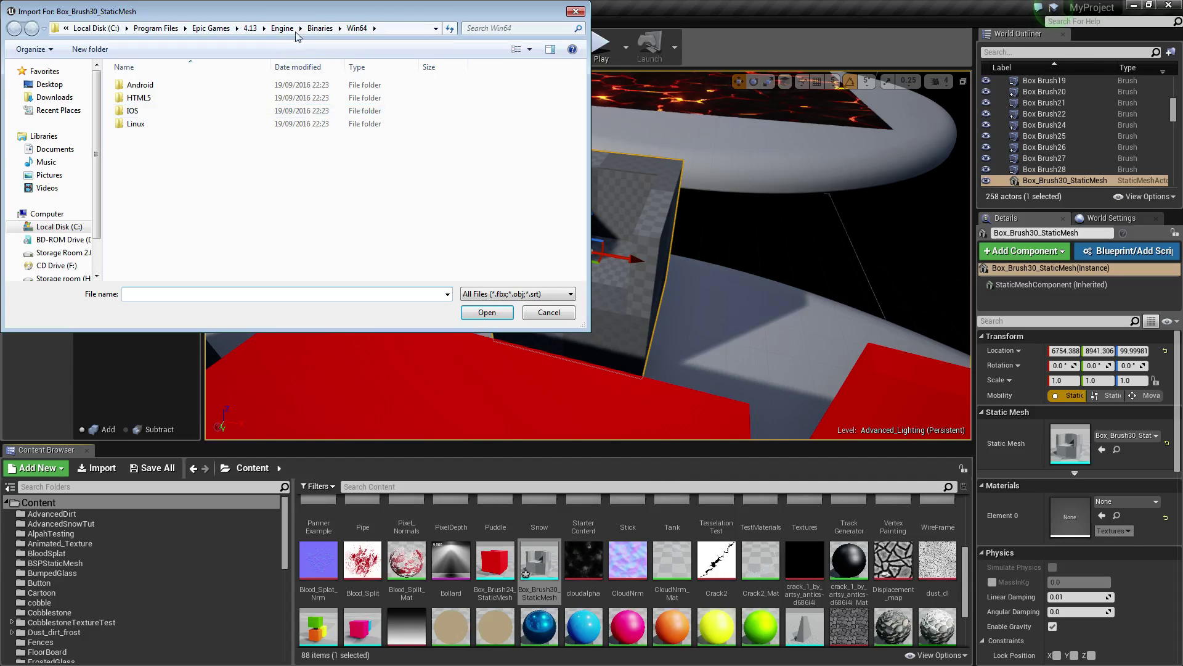
{"action": "left_click", "coordinate": [49, 84]}
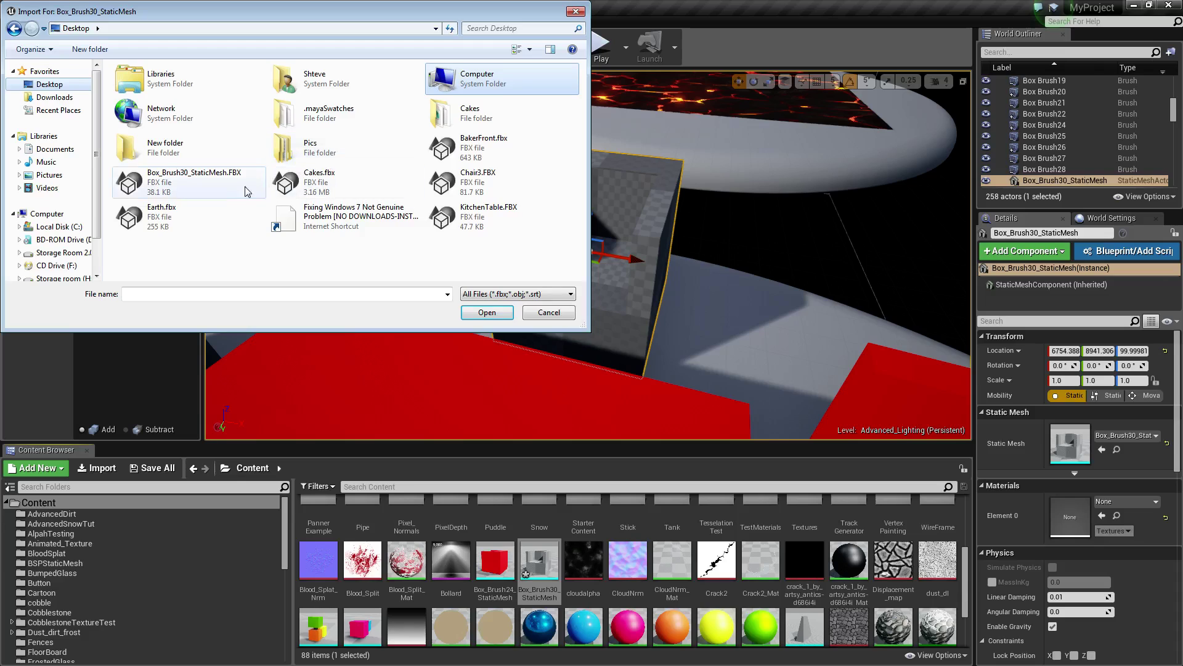
{"action": "double_click", "coordinate": [216, 181]}
- Lower the reimported chair vertically toward the platform surface
{"action": "mouse_move", "coordinate": [583, 211]}
{"action": "right_mouse_down"}
{"action": "mouse_move", "coordinate": [622, 191]}
{"action": "mouse_move", "coordinate": [709, 238]}
{"action": "mouse_move", "coordinate": [582, 211]}
{"action": "right_mouse_up"}
{"action": "key", "text": "a"}
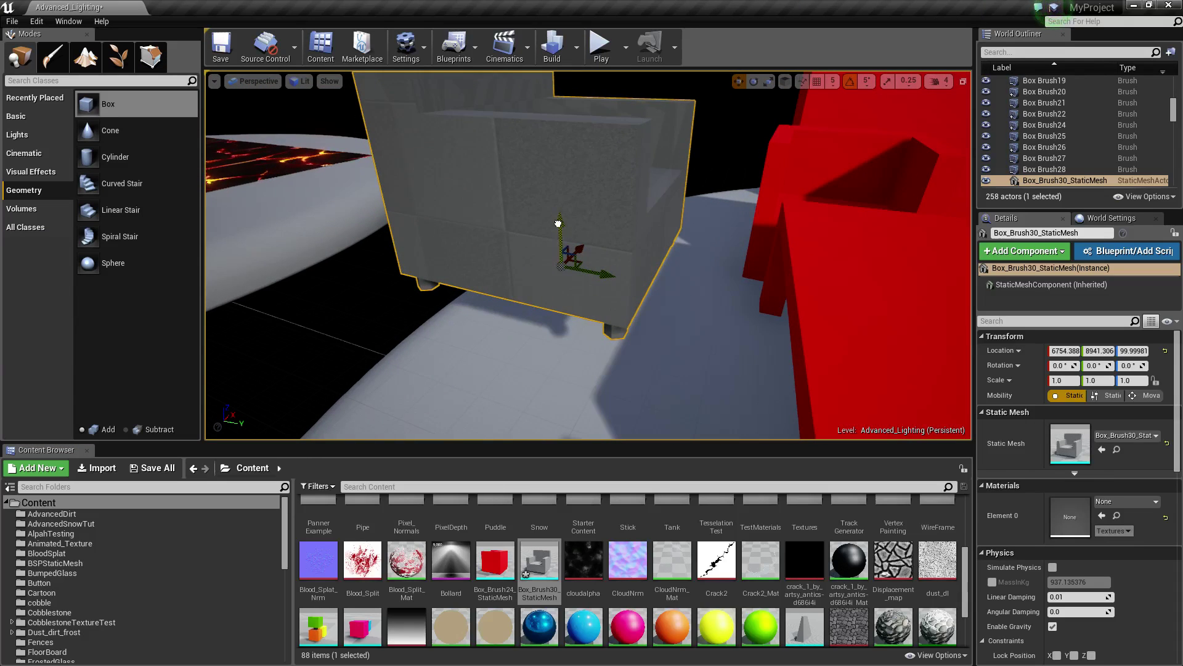
{"action": "left_click_drag", "start_coordinate": [560, 221], "coordinate": [559, 318]}
- Bring the grey chair built from box brushes into view for inspection
{"action": "mouse_move", "coordinate": [658, 151]}
{"action": "right_mouse_down"}
{"action": "mouse_move", "coordinate": [554, 161]}
{"action": "mouse_move", "coordinate": [658, 150]}
{"action": "right_mouse_up"}
{"action": "key", "text": "d"}
{"action": "left_click", "coordinate": [731, 174]}
{"action": "key", "text": "w"}
{"action": "right_click_drag", "start_coordinate": [732, 174], "coordinate": [832, 179]}
{"action": "key", "text": "w"}
{"action": "key", "text": "a"}
{"action": "key", "text": "s"}
{"action": "mouse_move", "coordinate": [655, 232]}
{"action": "right_mouse_down"}
{"action": "mouse_move", "coordinate": [739, 247]}
{"action": "mouse_move", "coordinate": [655, 232]}
{"action": "right_mouse_up"}
- Select the additive and subtractive box brushes forming the grey chair and clear the selection again
{"action": "left_click", "coordinate": [477, 371]}
{"action": "mouse_move", "coordinate": [477, 371]}
{"action": "right_mouse_down"}
{"action": "mouse_move", "coordinate": [370, 357]}
{"action": "mouse_move", "coordinate": [400, 361]}
{"action": "right_mouse_up"}
{"action": "left_click", "coordinate": [555, 333], "text": "ctrl"}
{"action": "right_click_drag", "start_coordinate": [555, 333], "coordinate": [691, 320]}
{"action": "key", "text": "w"}
{"action": "right_click_drag", "start_coordinate": [659, 149], "coordinate": [658, 150]}
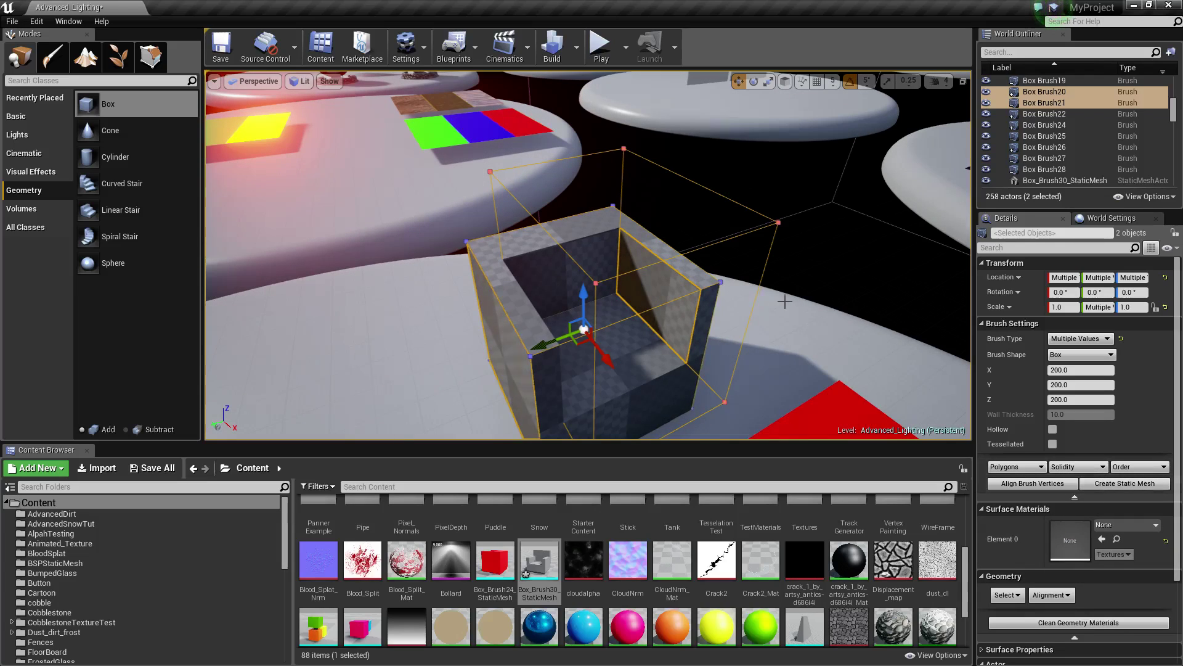
{"action": "left_click", "coordinate": [760, 262]}
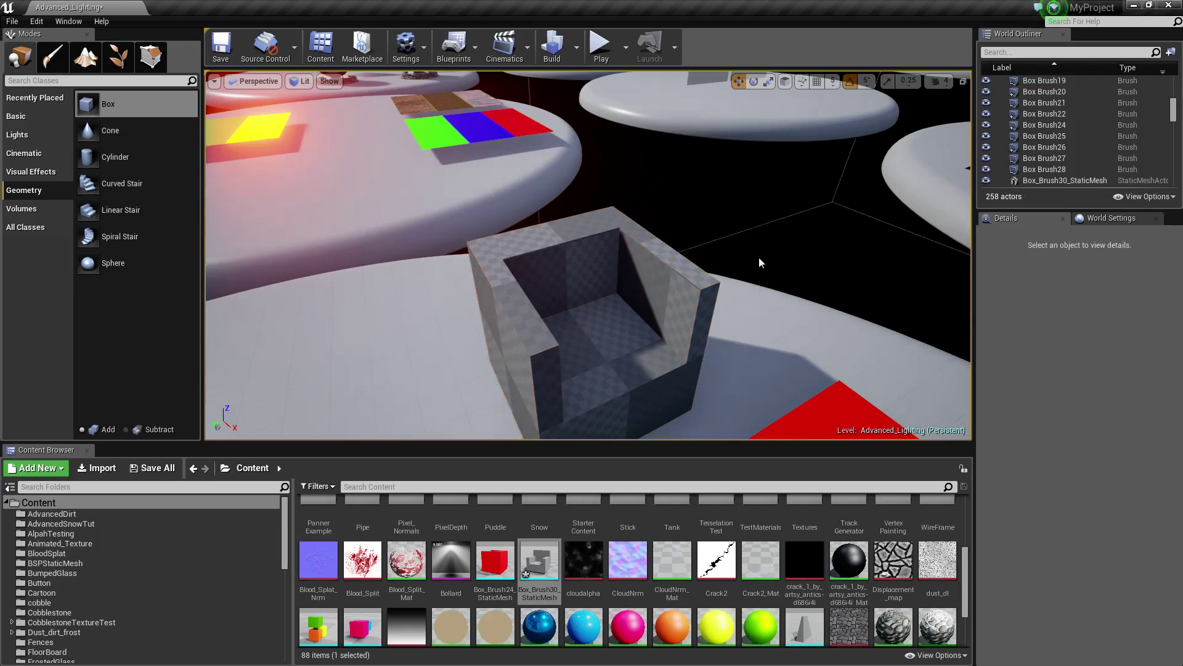
{"action": "left_click", "coordinate": [620, 252]}
{"action": "left_click", "coordinate": [686, 335], "text": "ctrl"}
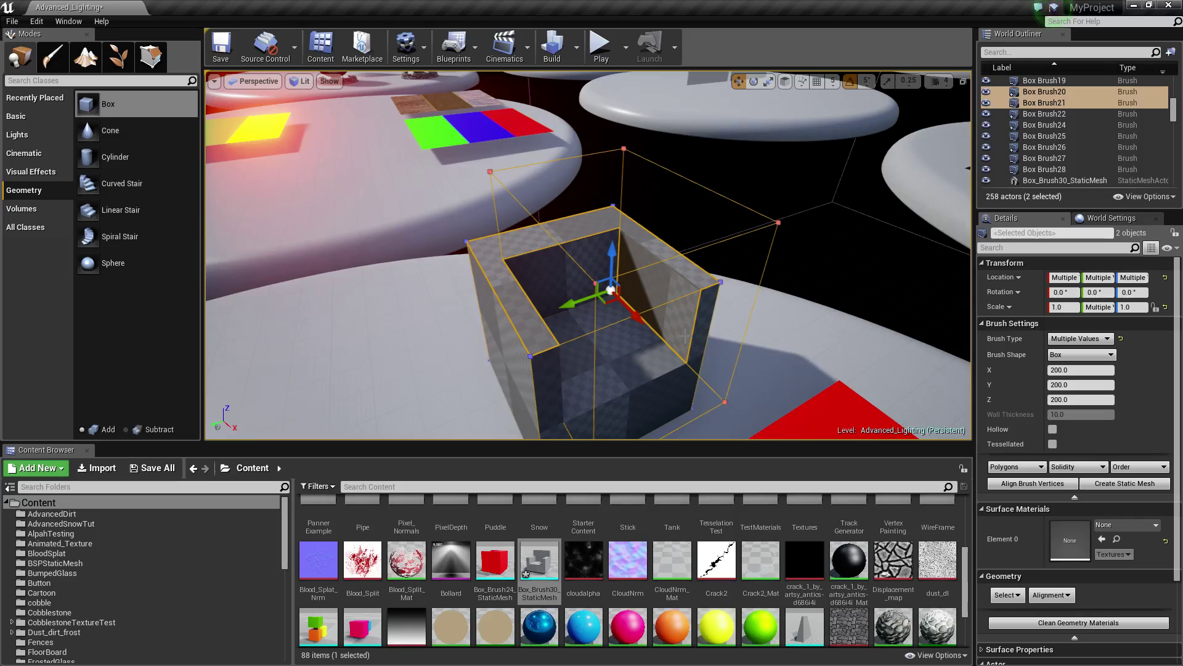
{"action": "left_click", "coordinate": [734, 213]}
- Examine how the additive Box Brush20 and the subtractive Box Brush21 combine into the chair
{"action": "left_click", "coordinate": [628, 217]}
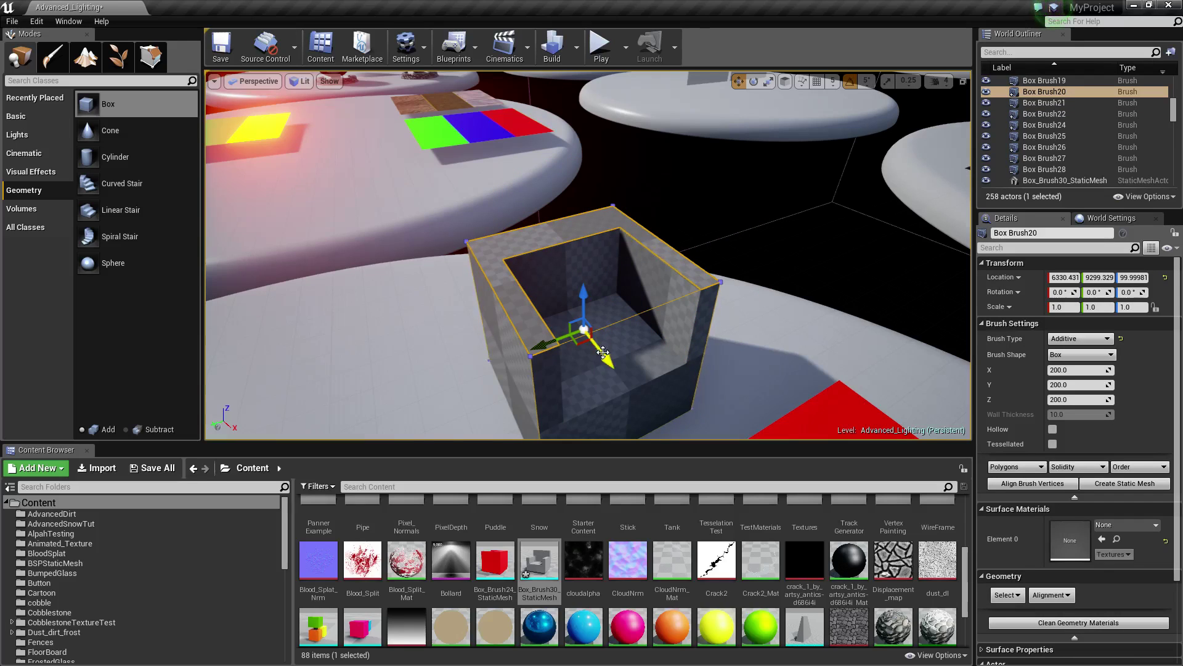
{"action": "left_click_drag", "start_coordinate": [603, 352], "coordinate": [496, 220]}
{"action": "left_click", "coordinate": [559, 265], "text": "ctrl"}
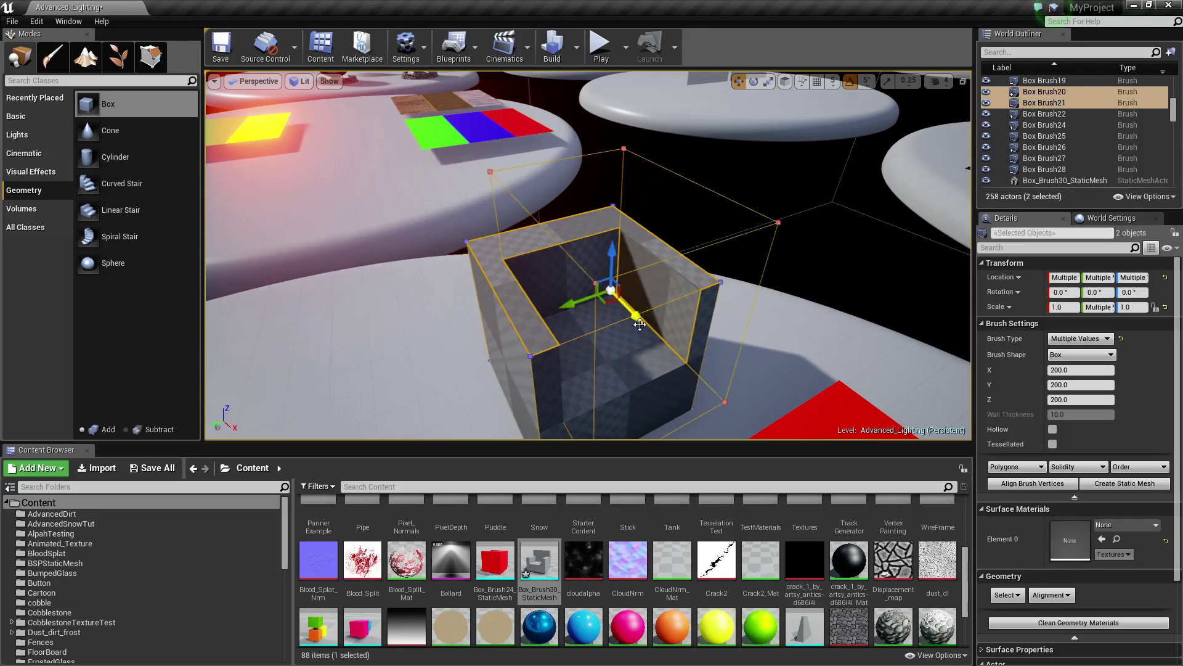
{"action": "left_click_drag", "start_coordinate": [507, 185], "coordinate": [632, 295]}
{"action": "left_click", "coordinate": [754, 209]}
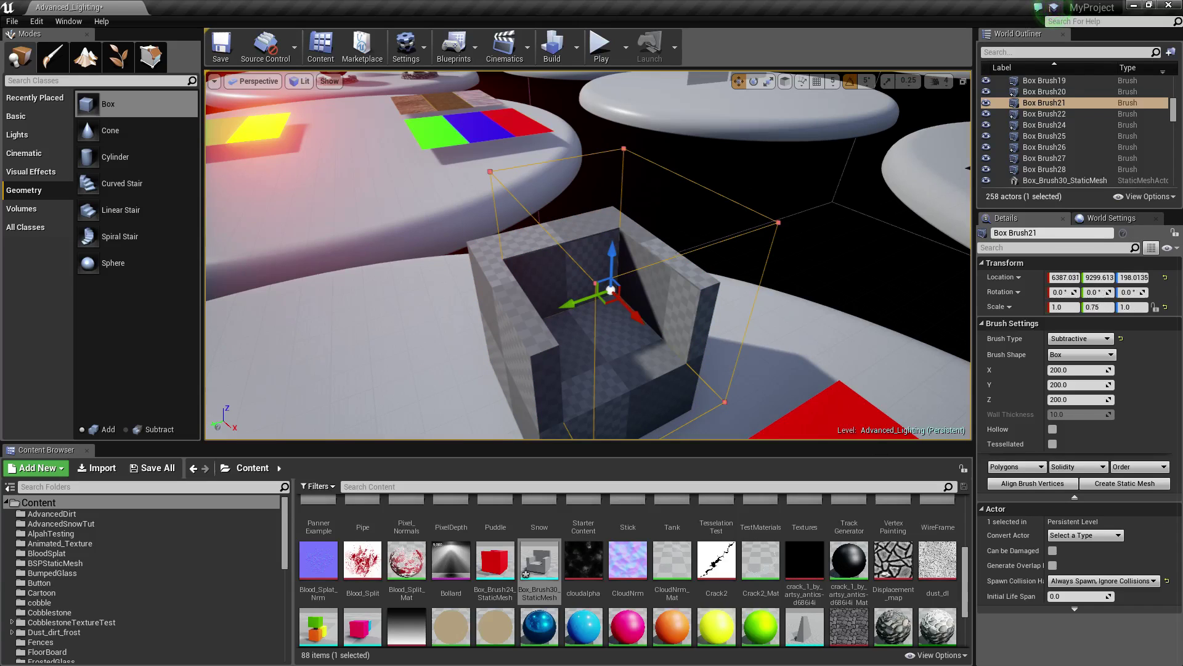
- Convert Box Brush20 and Box Brush21 together into a static mesh named ChairV2 in the BSPStaticMesh folder
{"action": "left_click", "coordinate": [679, 251]}
{"action": "left_click", "coordinate": [603, 269], "text": "ctrl"}
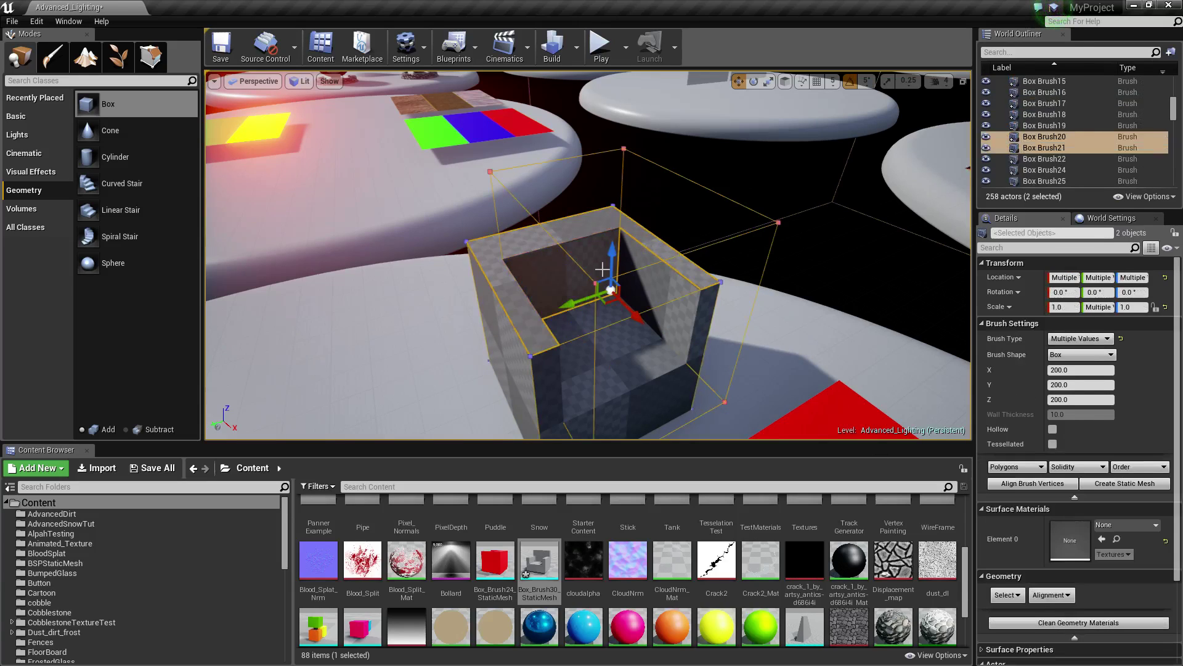
{"action": "left_click", "coordinate": [1136, 487]}
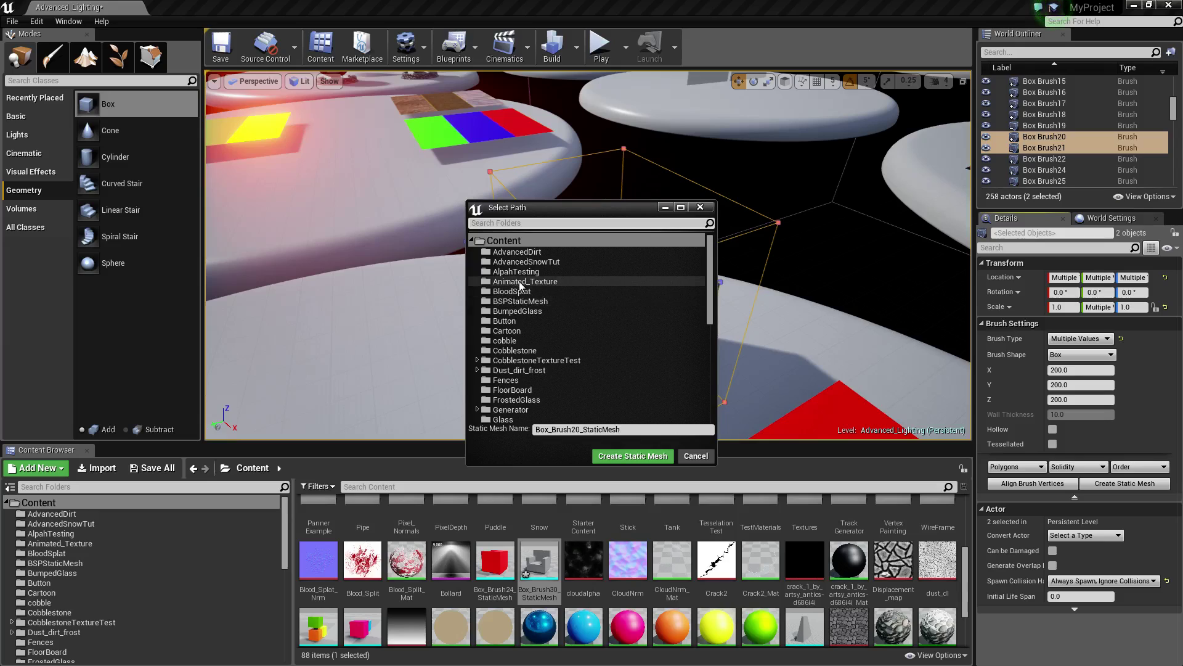
{"action": "left_click", "coordinate": [527, 302]}
{"action": "key", "text": "Tab"}
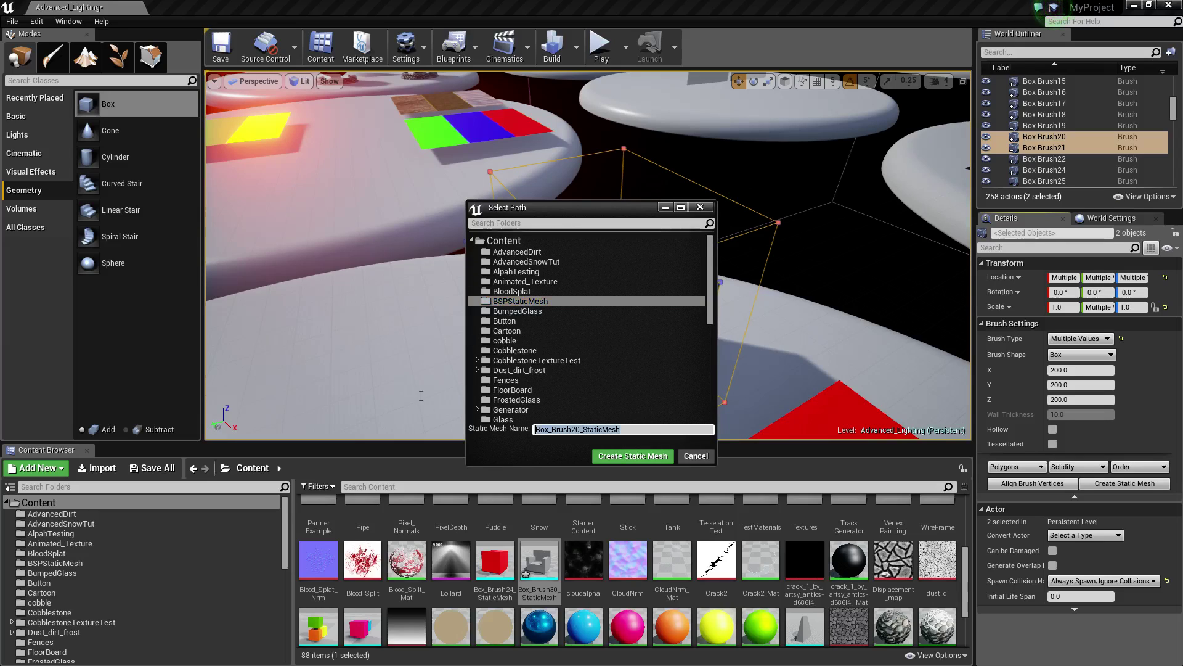
{"action": "type", "text": "Chair"}
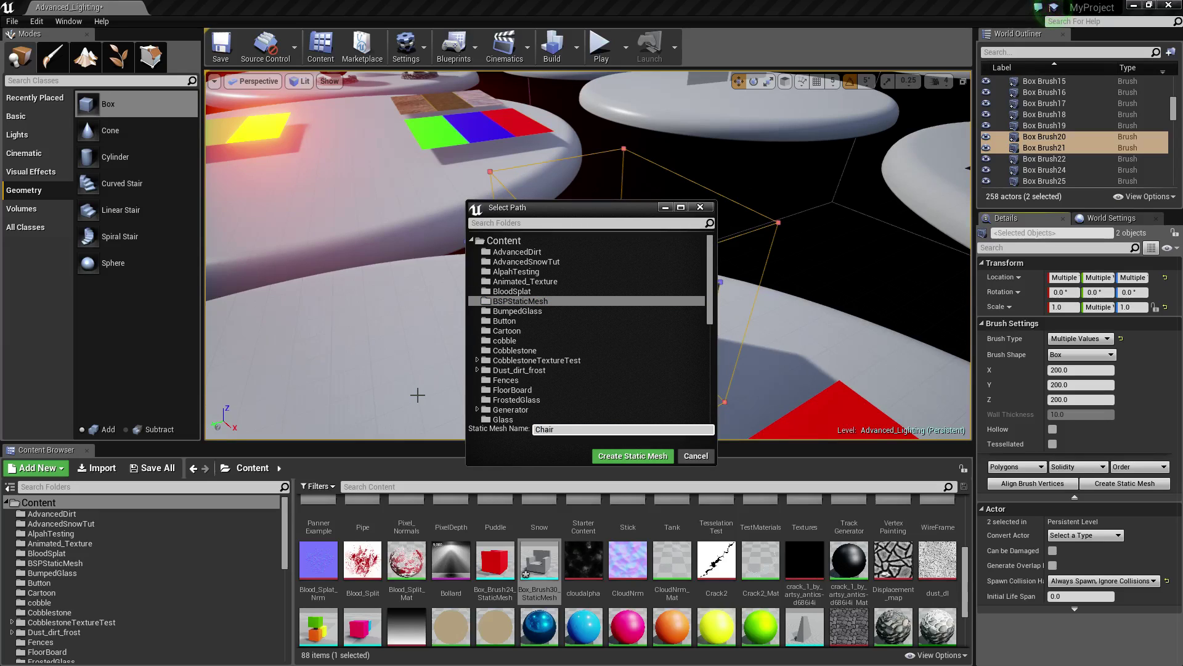
{"action": "type", "text": "V2"}
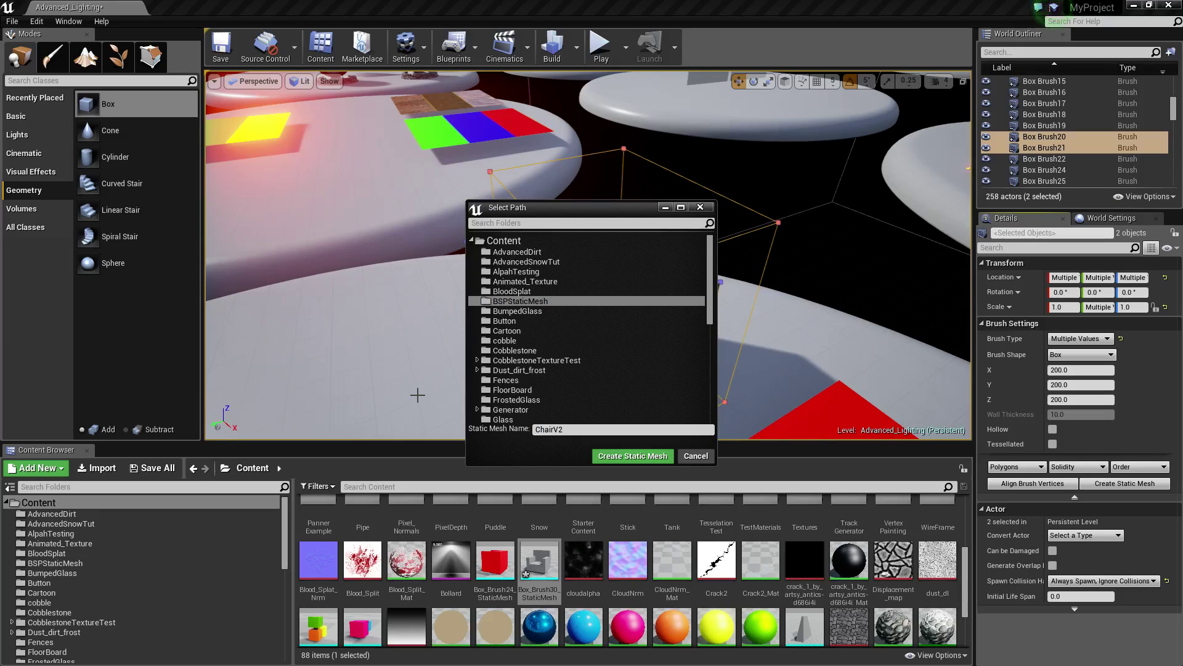
{"action": "left_click", "coordinate": [644, 457]}
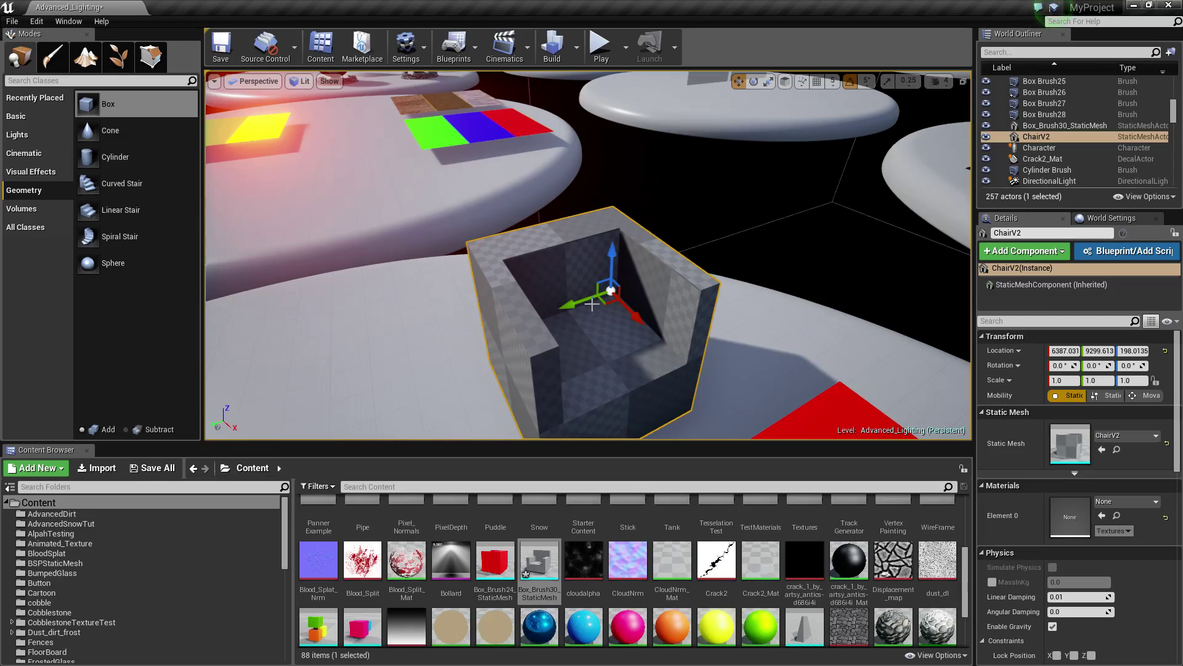
{"action": "left_click_drag", "start_coordinate": [592, 304], "coordinate": [555, 313]}
{"action": "key", "text": "ctrl+z"}
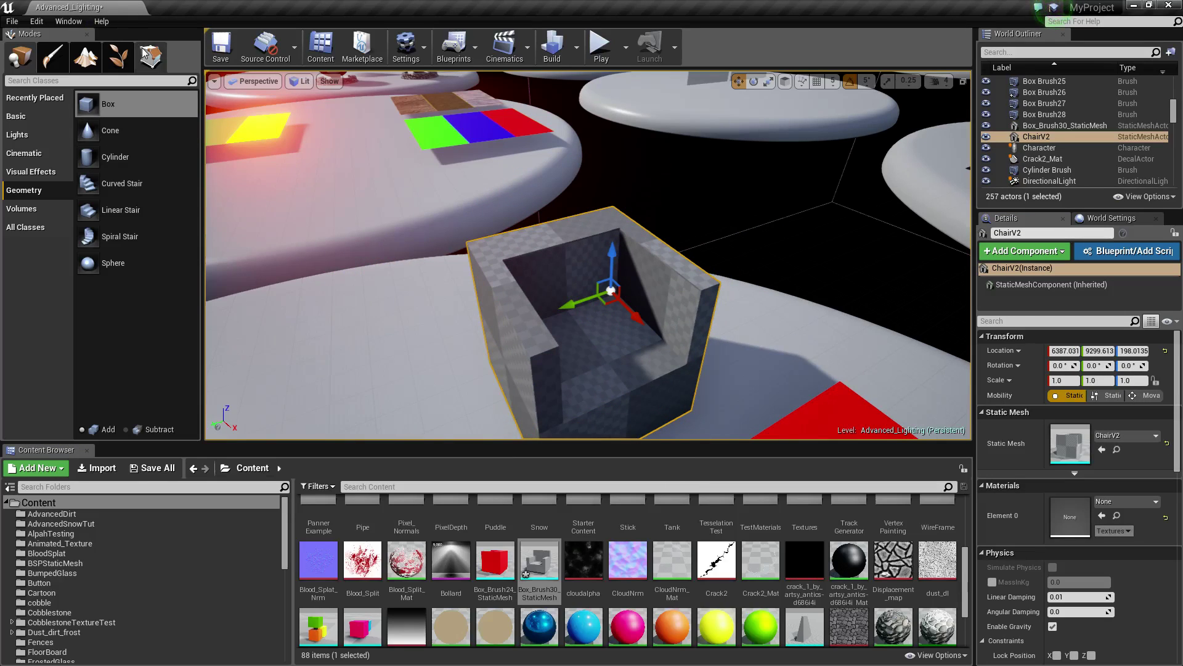
{"action": "left_click", "coordinate": [145, 54]}
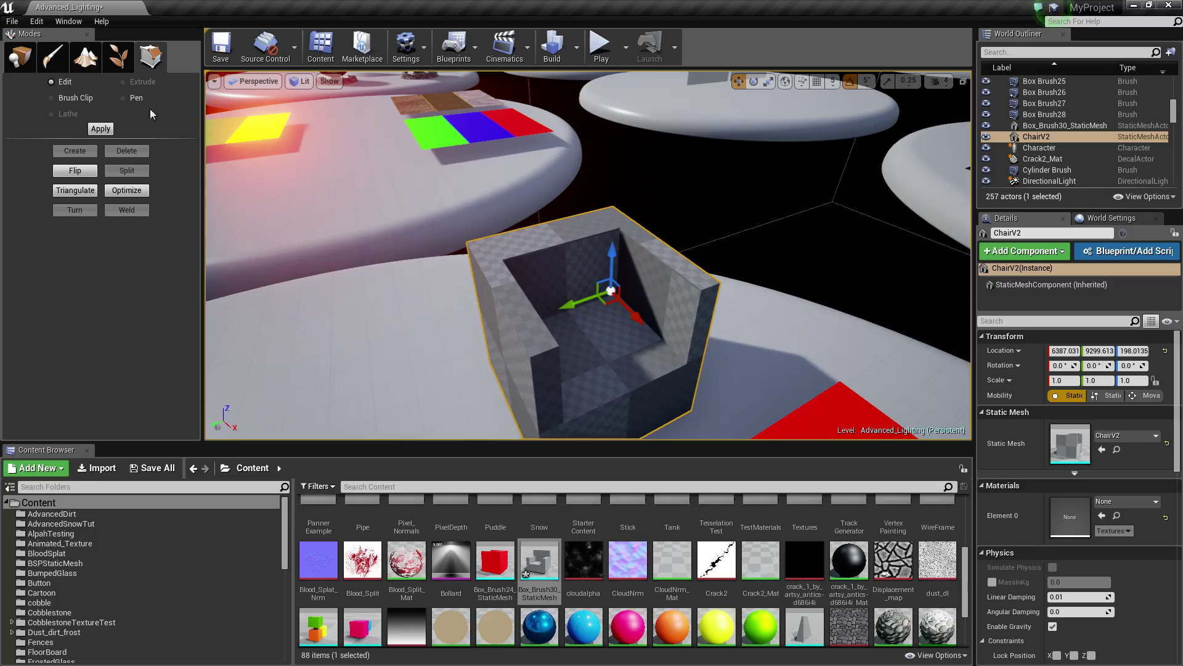
{"action": "left_click", "coordinate": [22, 64]}
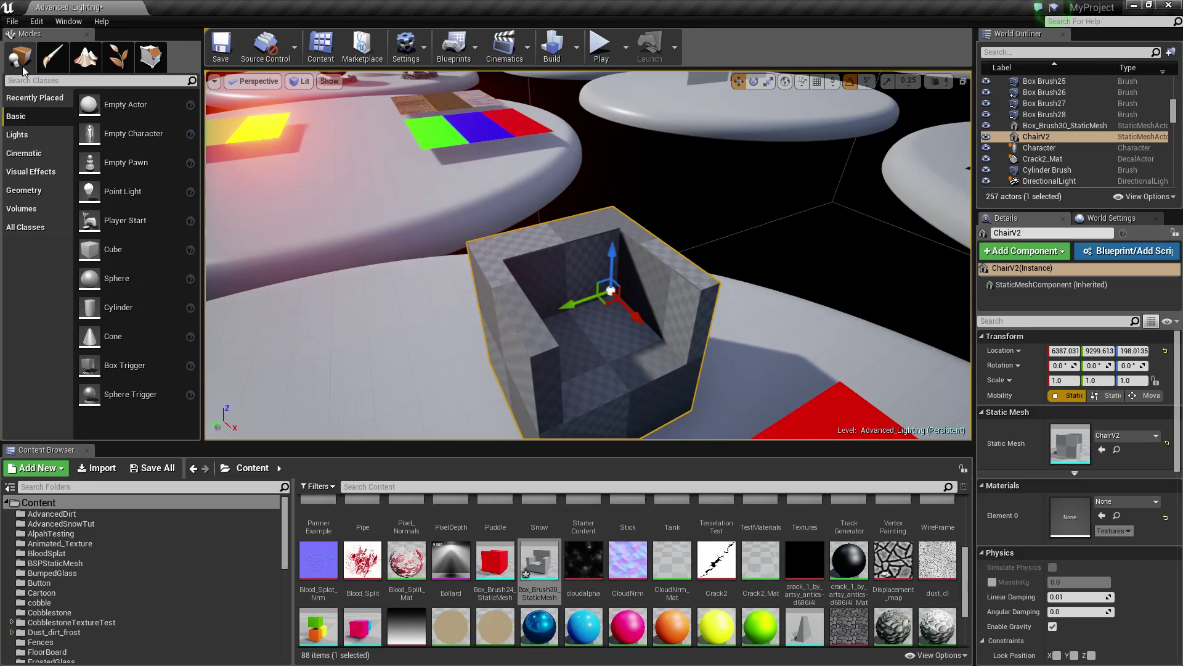
- Try the pink lambert3 material on ChairV2 and replace it with the orange lambert4 material
{"action": "left_click_drag", "start_coordinate": [628, 626], "coordinate": [1070, 516]}
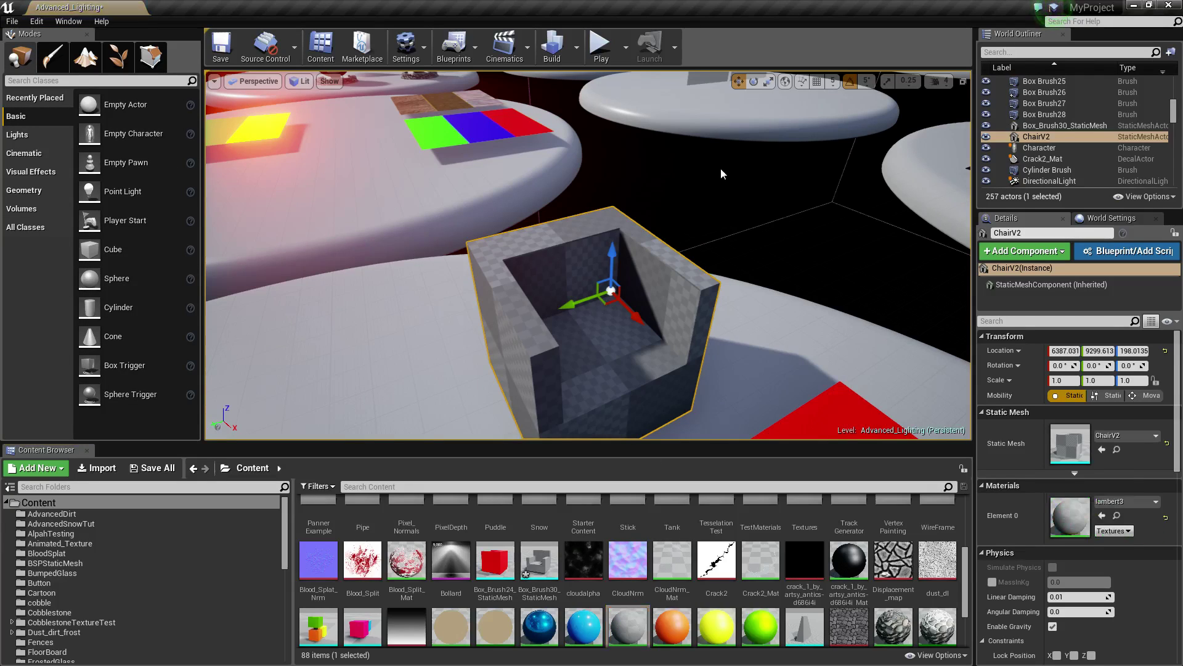
{"action": "left_click", "coordinate": [672, 244]}
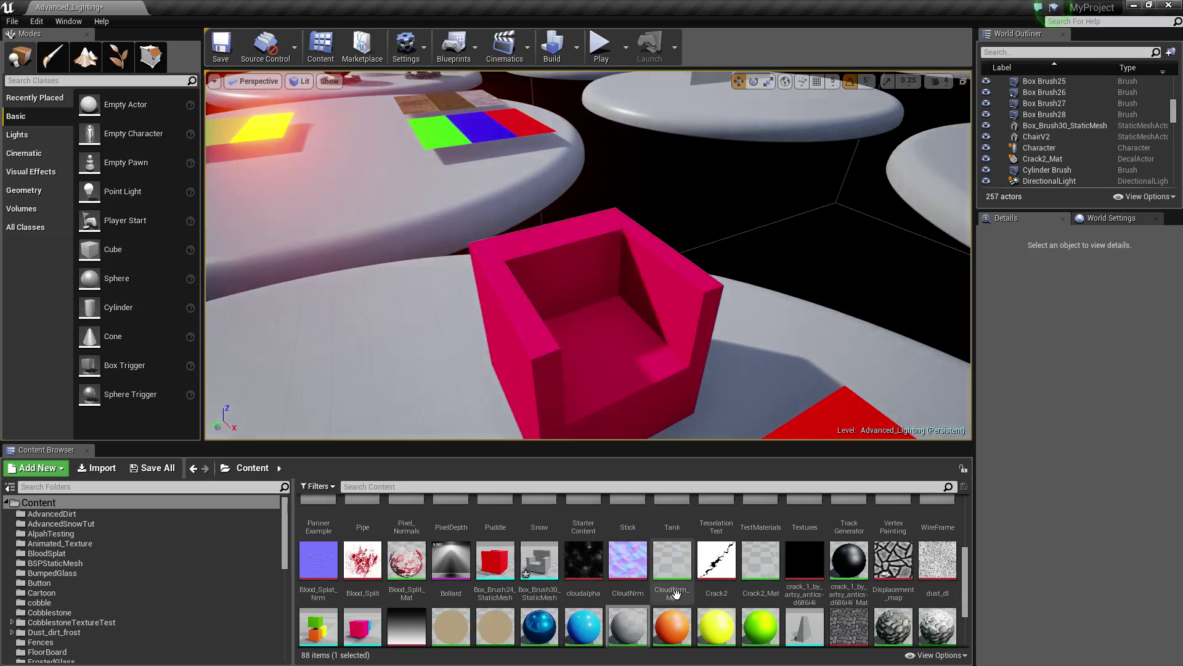
{"action": "left_click_drag", "start_coordinate": [672, 622], "coordinate": [616, 326]}
{"action": "right_click_drag", "start_coordinate": [617, 326], "coordinate": [728, 327]}
{"action": "mouse_move", "coordinate": [653, 399]}
{"action": "right_mouse_down"}
{"action": "mouse_move", "coordinate": [727, 399]}
{"action": "mouse_move", "coordinate": [652, 399]}
{"action": "right_mouse_up"}
- Open the ChairV2 asset from the BSPStaticMesh folder, inspect its mesh from the front and close the mesh editor
{"action": "left_click", "coordinate": [629, 345]}
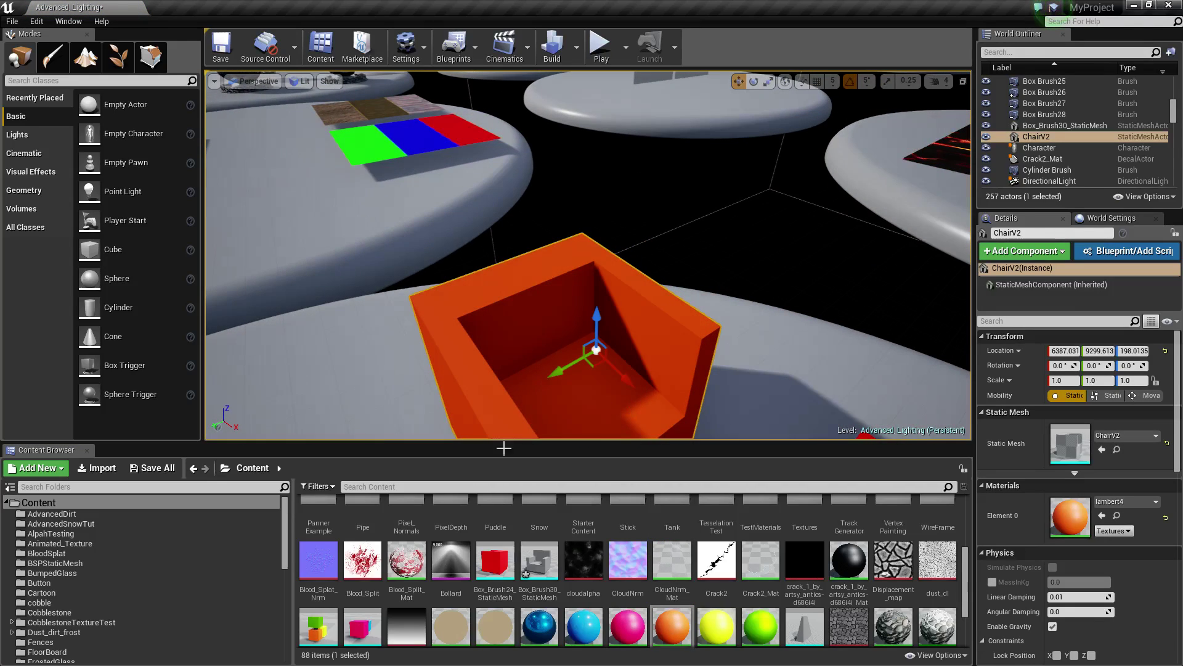
{"action": "left_click", "coordinate": [73, 563]}
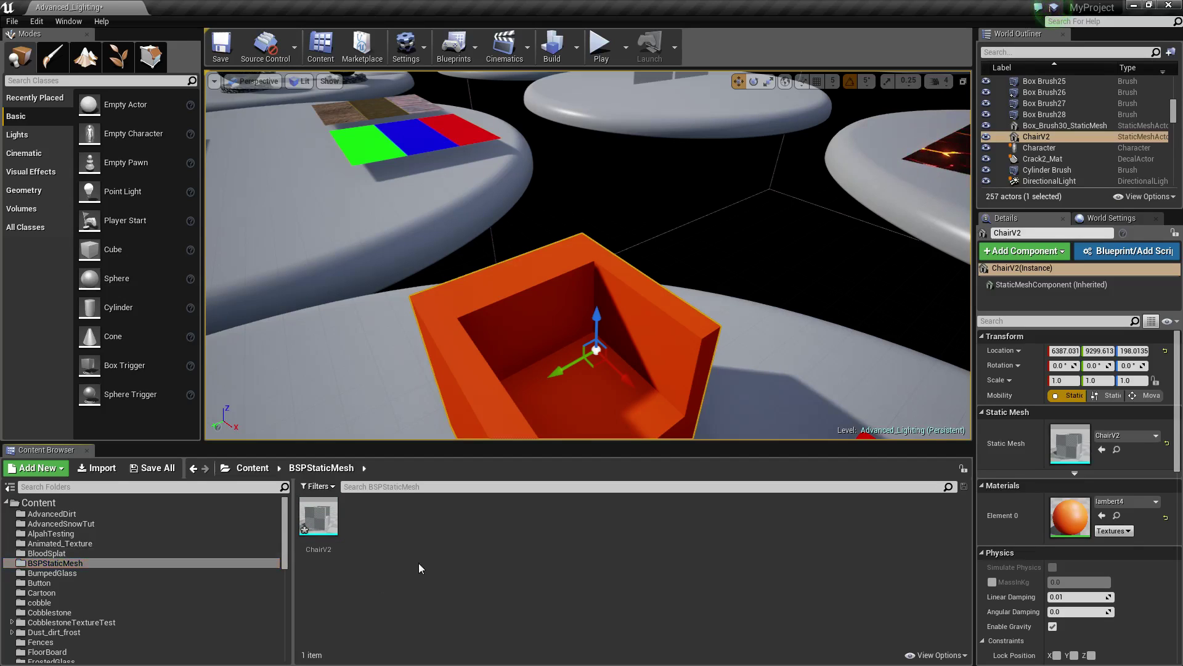
{"action": "double_click", "coordinate": [332, 527]}
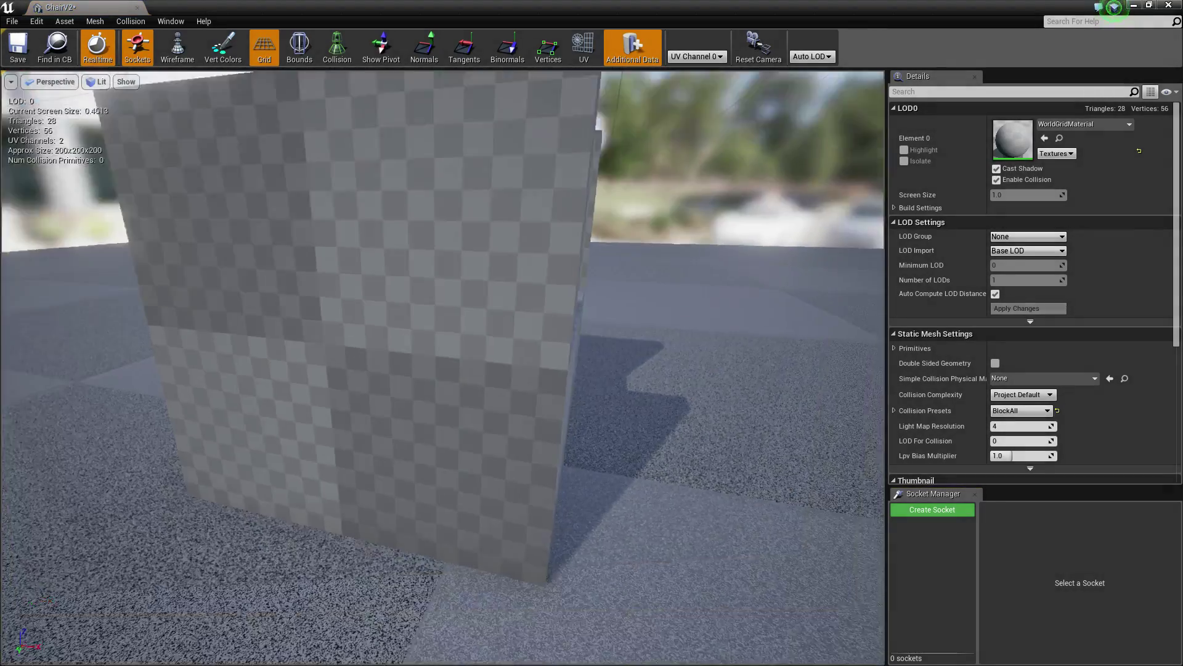
{"action": "right_click_drag", "start_coordinate": [442, 368], "coordinate": [296, 320]}
{"action": "left_click_drag", "start_coordinate": [442, 367], "coordinate": [333, 376], "text": "alt"}
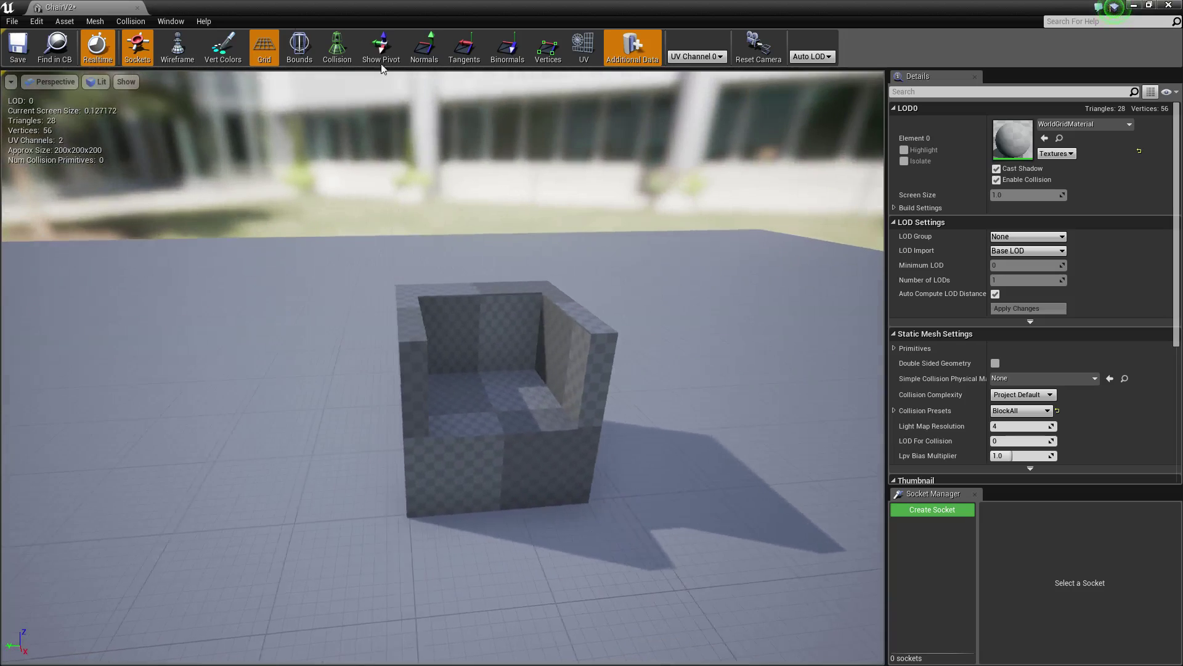
{"action": "left_click", "coordinate": [137, 7]}
{"action": "right_click_drag", "start_coordinate": [246, 136], "coordinate": [223, 124]}
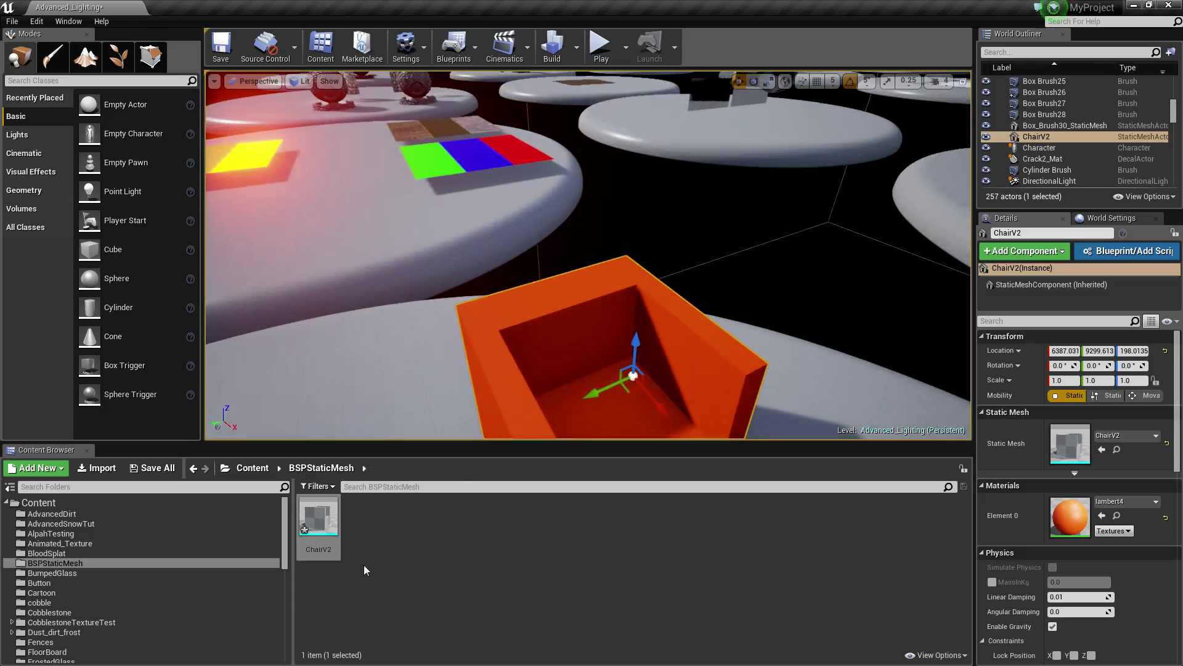
- Export the ChairV2 static mesh to the Desktop as ChairV2.FBX
{"action": "right_click", "coordinate": [319, 511]}
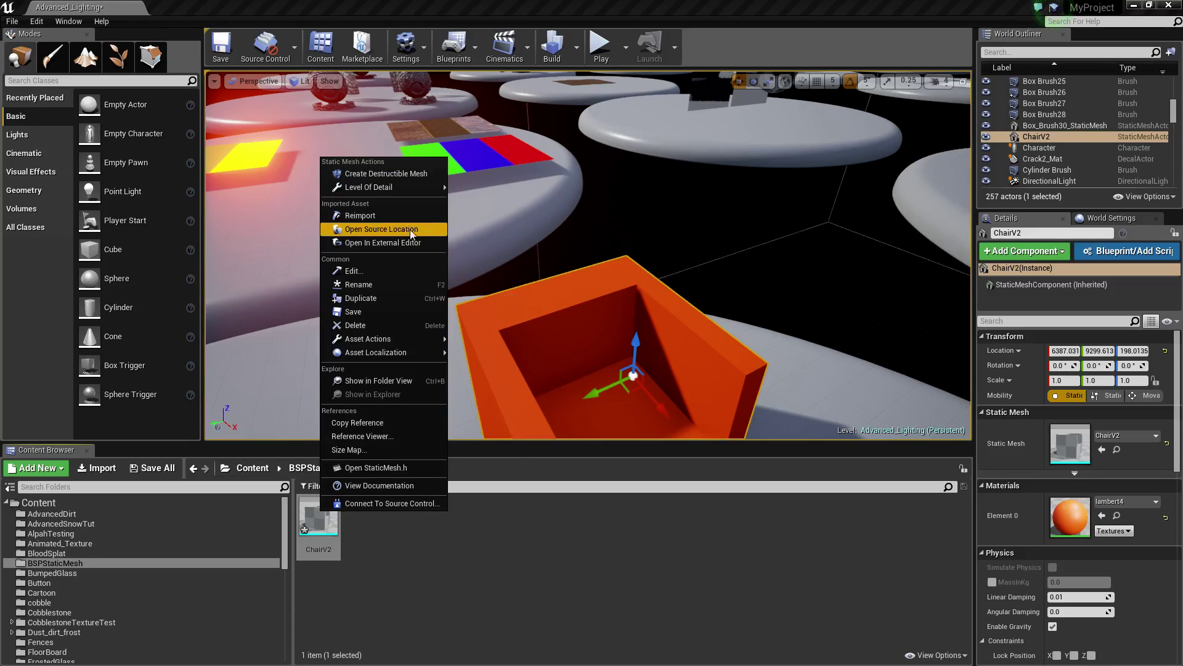
{"action": "mouse_move", "coordinate": [366, 338]}
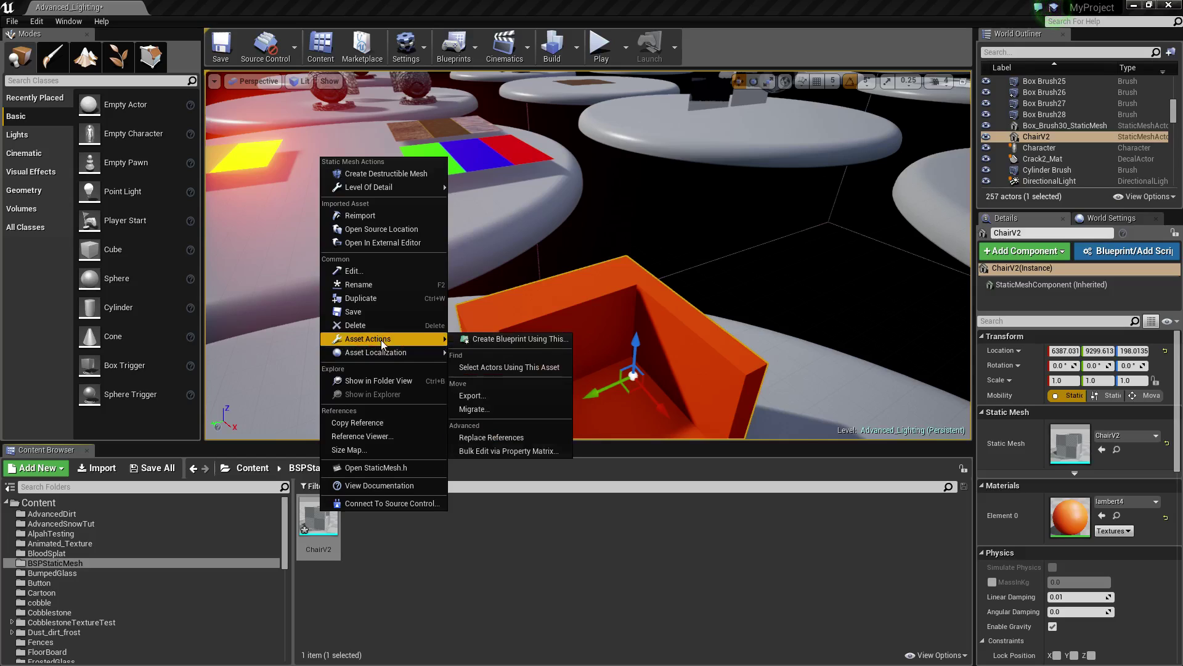
{"action": "left_click", "coordinate": [483, 393]}
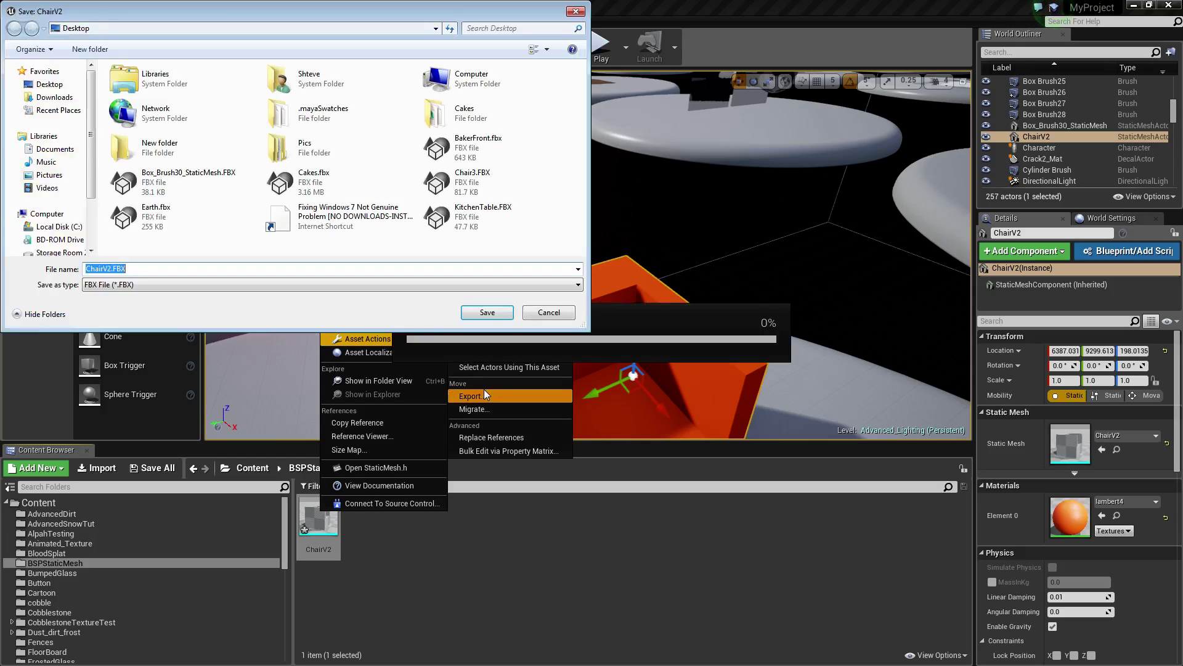
{"action": "left_click", "coordinate": [150, 270]}
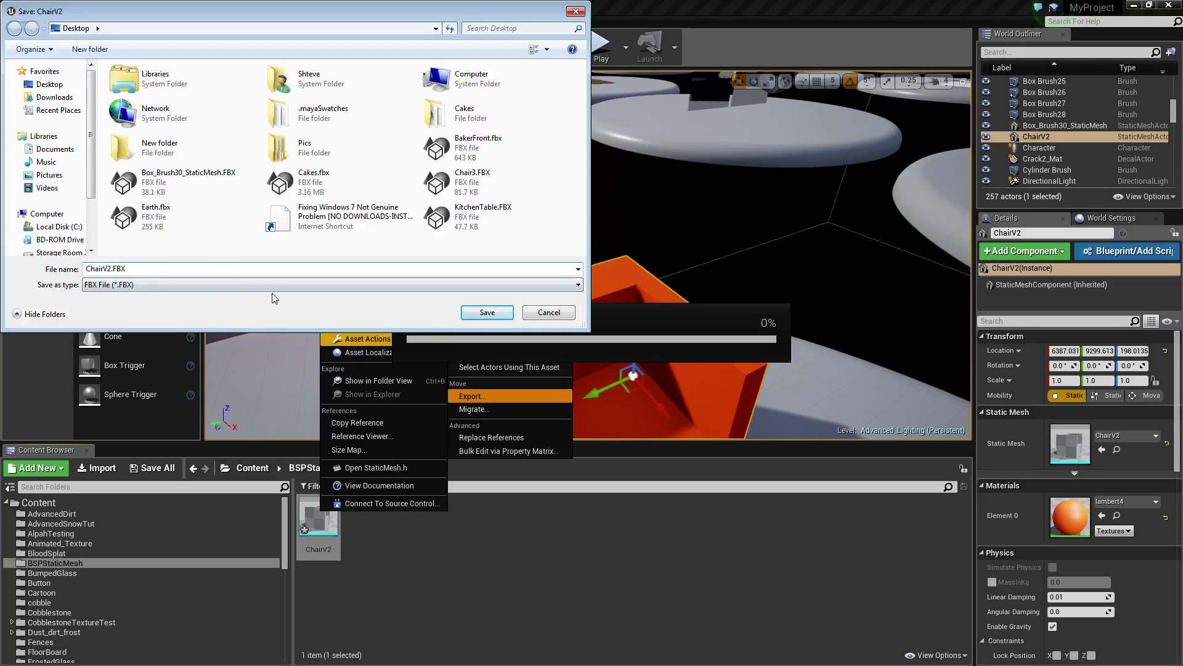
{"action": "left_click", "coordinate": [487, 313]}
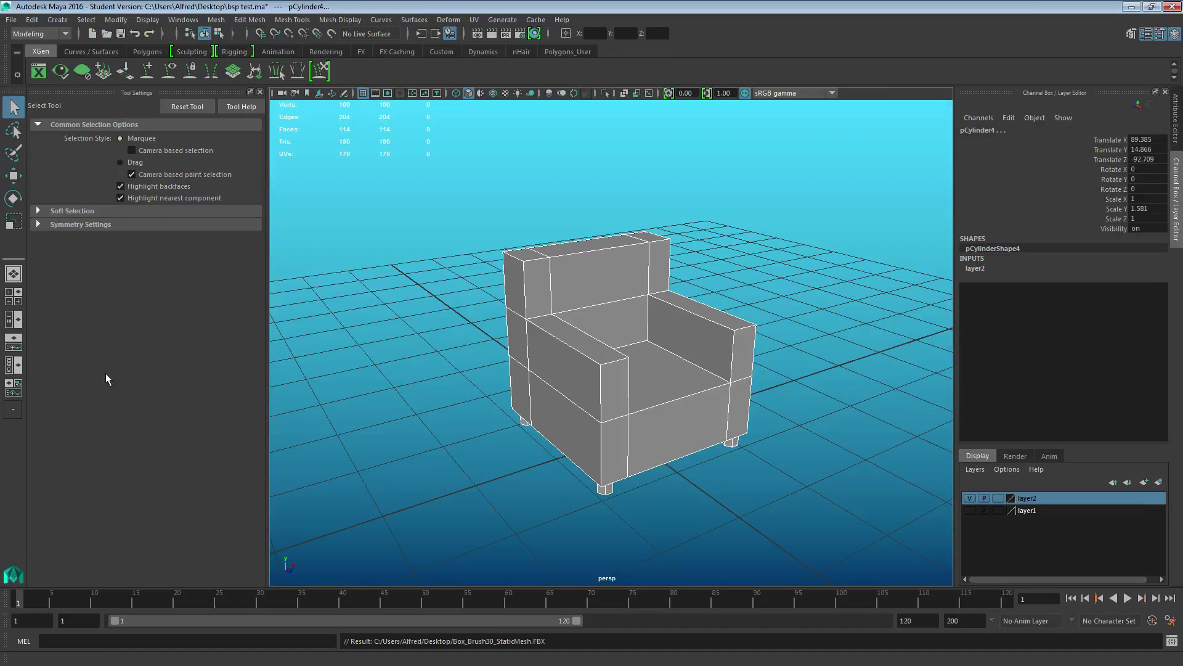
- Switch to Maya, hide layer2 with the earlier armchair and import the exported ChairV2 mesh
{"action": "left_click", "coordinate": [779, 327]}
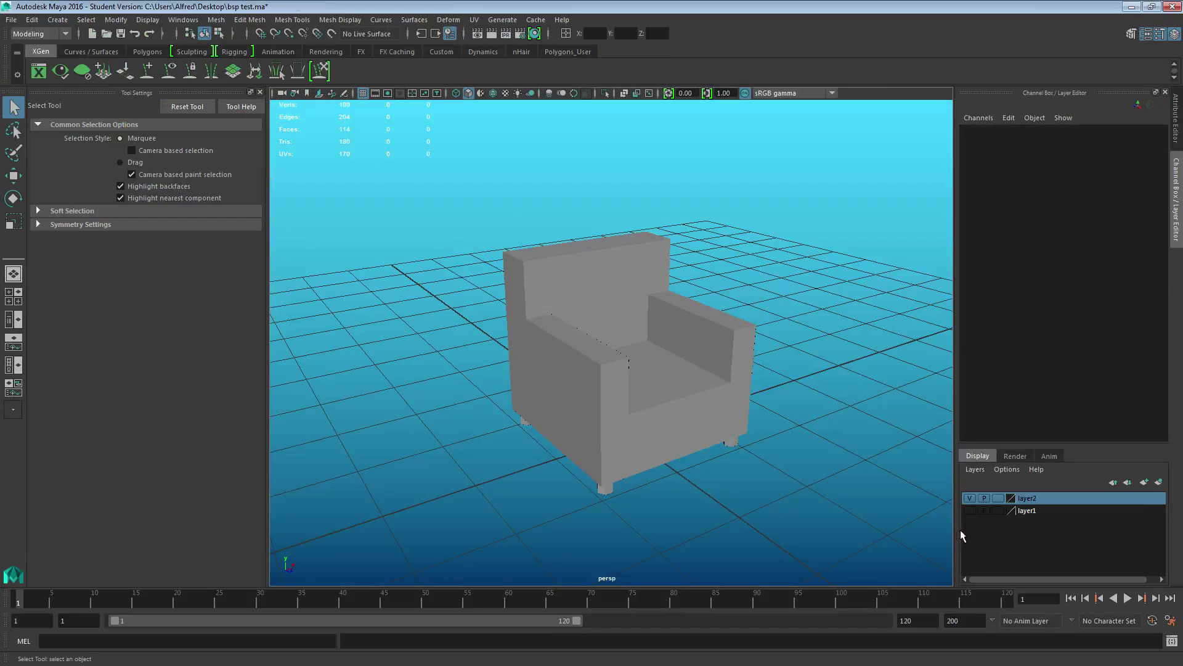
{"action": "left_click", "coordinate": [968, 497]}
{"action": "left_click", "coordinate": [11, 19]}
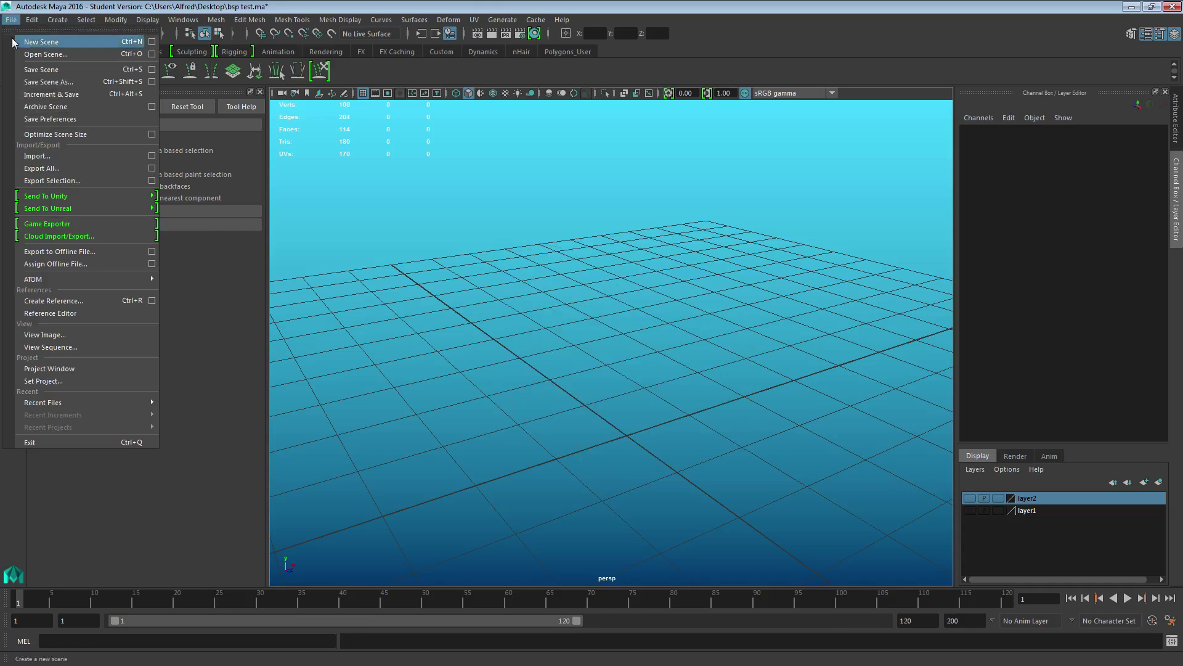
{"action": "left_click", "coordinate": [24, 166]}
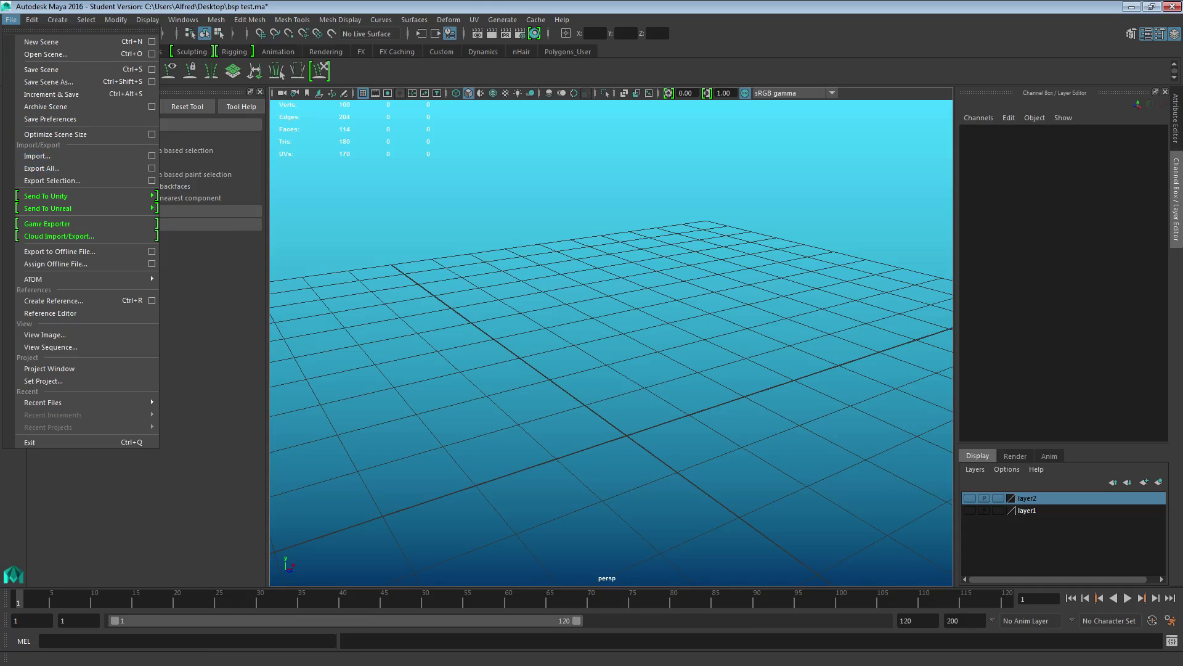
{"action": "left_click_drag", "start_coordinate": [473, 359], "coordinate": [555, 277]}
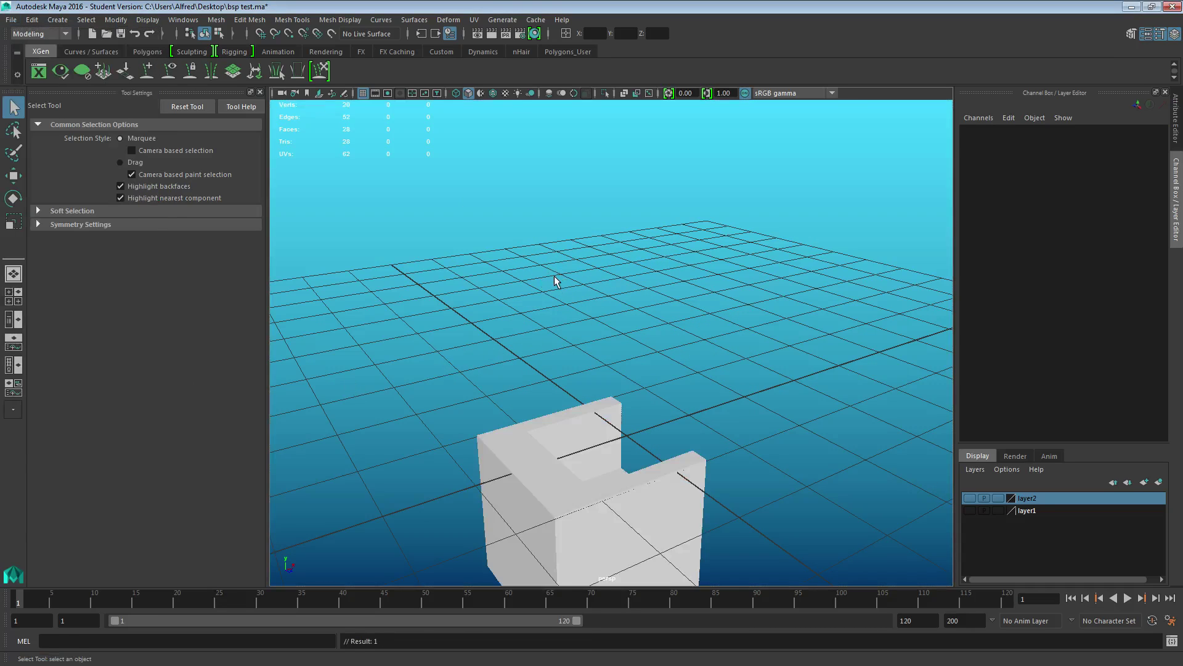
- Raise ChairV2 above the grid to a Translate Y of about 200
{"action": "left_click_drag", "start_coordinate": [664, 412], "coordinate": [656, 455], "text": "alt"}
{"action": "left_click", "coordinate": [589, 432]}
{"action": "key", "text": "w"}
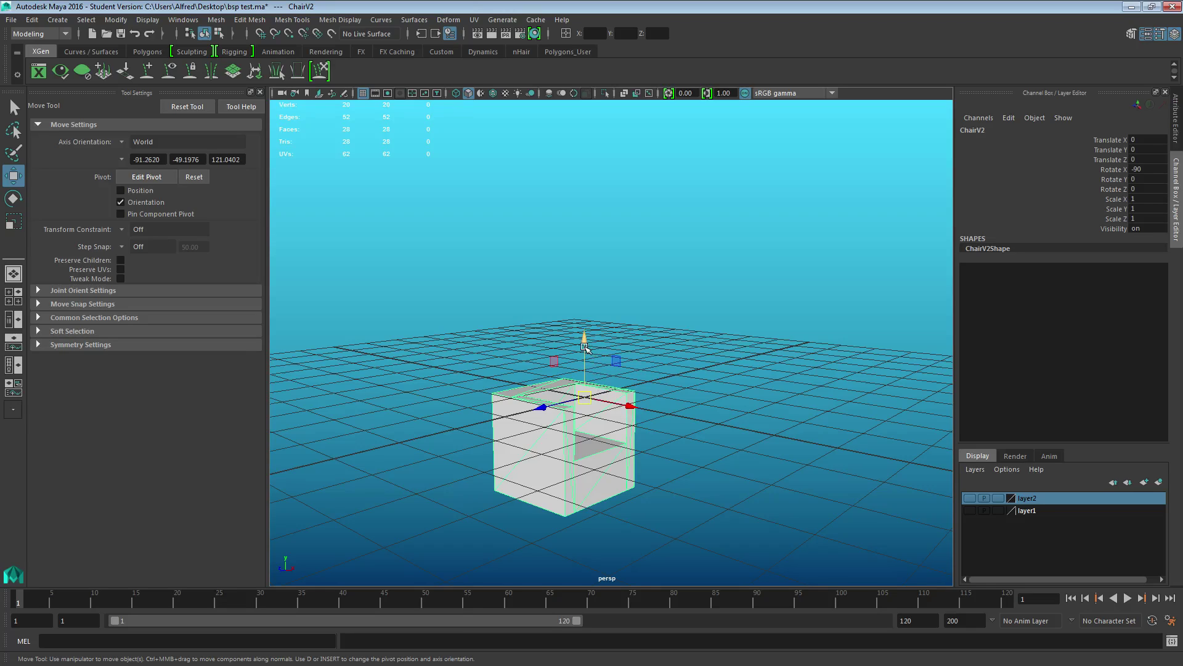
{"action": "left_click_drag", "start_coordinate": [586, 348], "coordinate": [586, 245]}
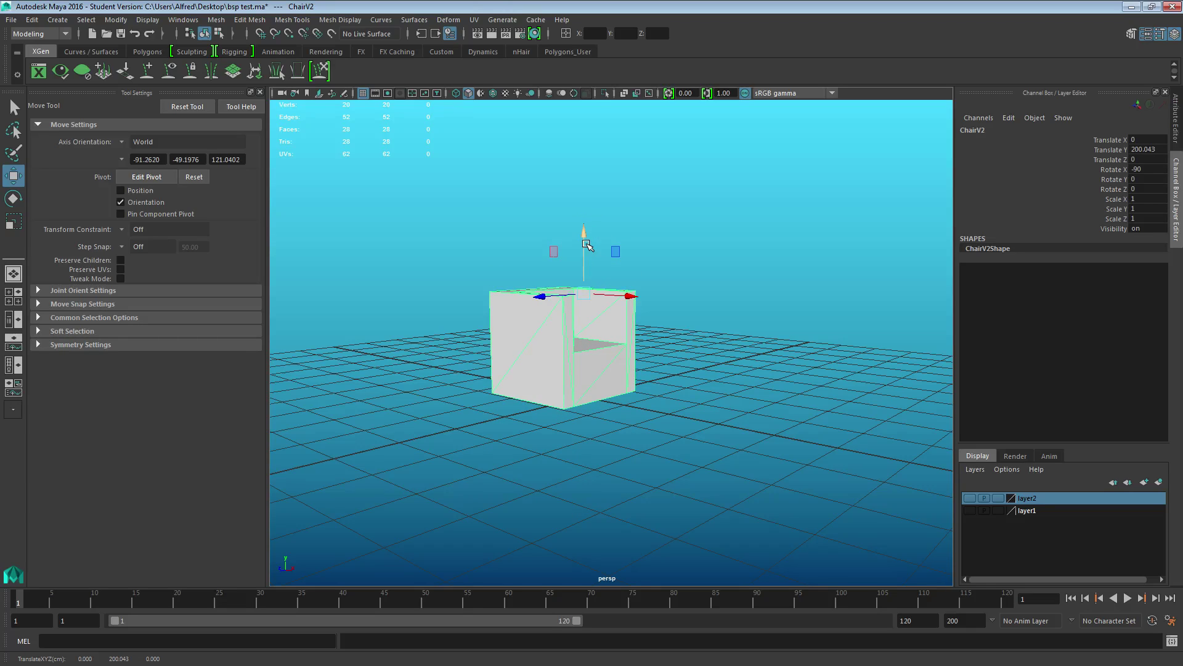
{"action": "left_click", "coordinate": [654, 249]}
{"action": "right_click_drag", "start_coordinate": [655, 251], "coordinate": [676, 287], "text": "alt"}
{"action": "left_click_drag", "start_coordinate": [610, 259], "coordinate": [536, 320], "text": "alt"}
{"action": "left_click", "coordinate": [553, 276]}
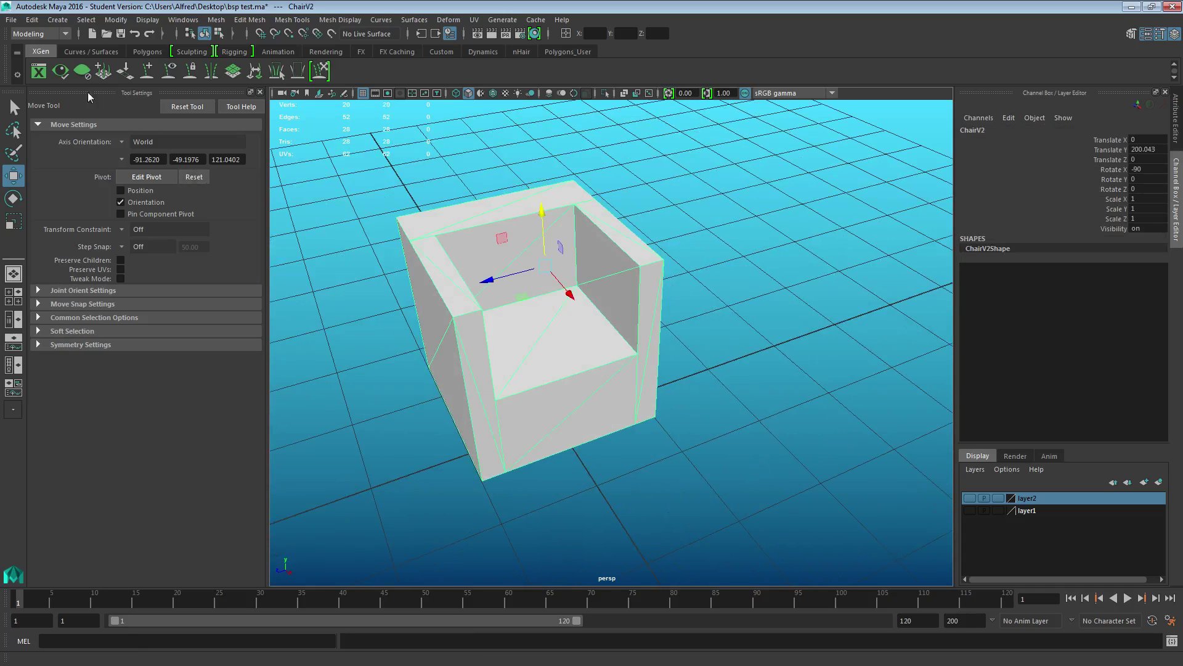
{"action": "left_click", "coordinate": [92, 52]}
{"action": "left_click", "coordinate": [146, 51]}
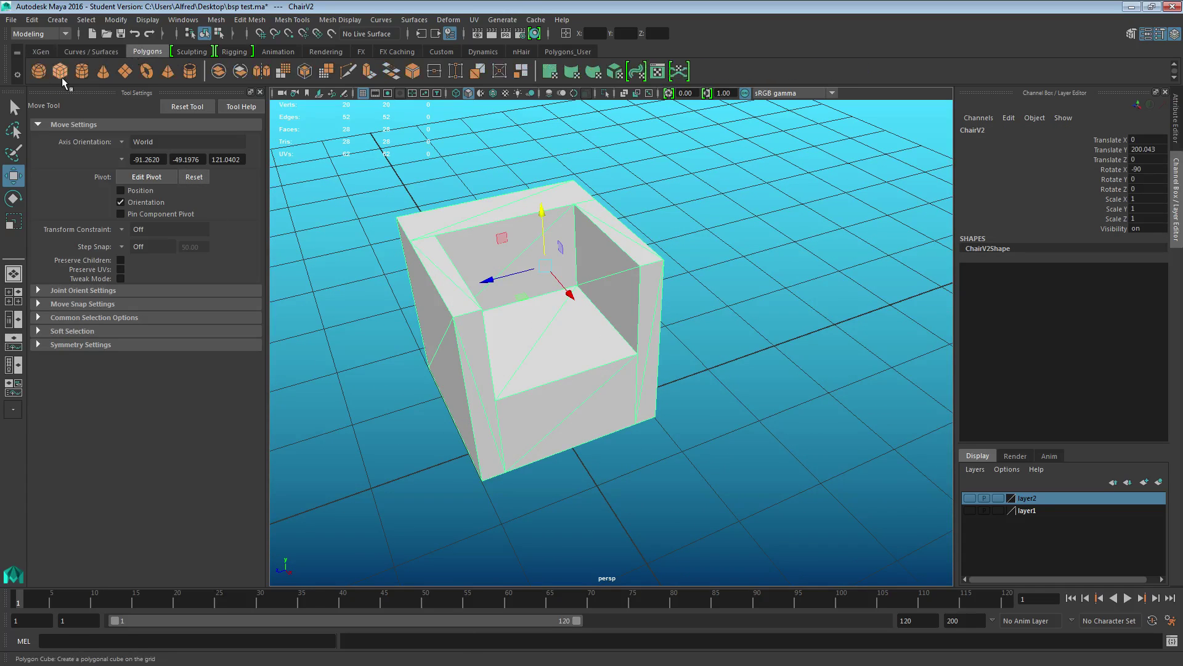
{"action": "left_click", "coordinate": [38, 71]}
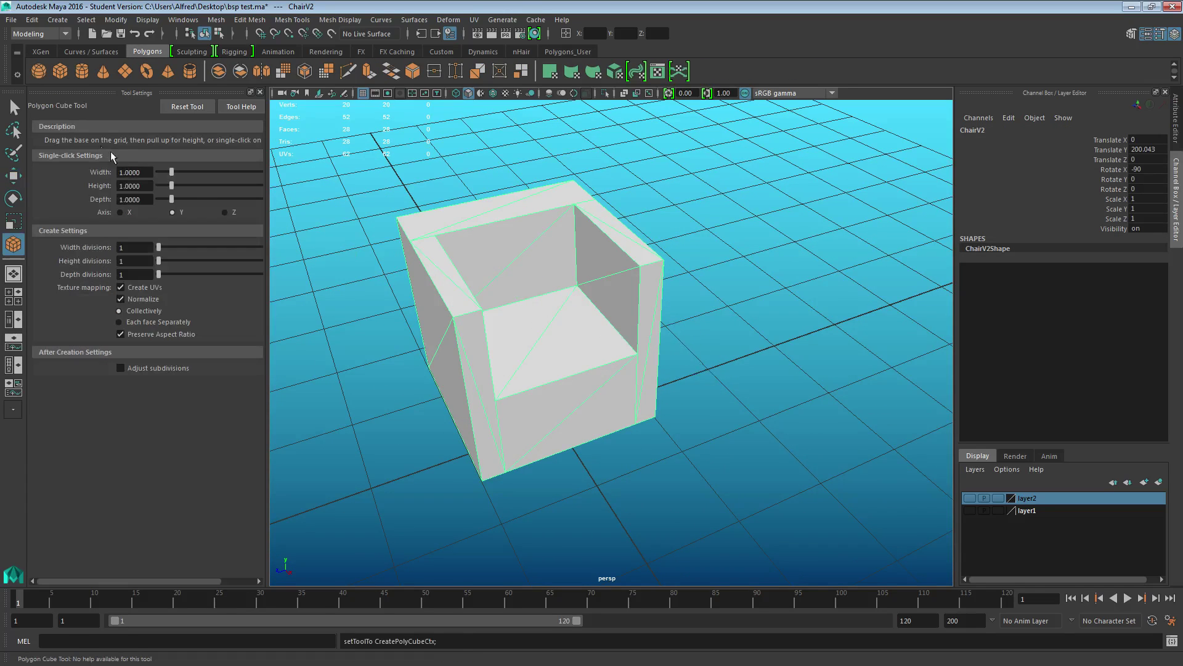
{"action": "left_click", "coordinate": [14, 106]}
- Select the faces of one armrest side of ChairV2 and move them outward, widening the chair into a sofa
{"action": "left_click_drag", "start_coordinate": [616, 287], "coordinate": [553, 230], "text": "alt"}
{"action": "left_click", "coordinate": [597, 159]}
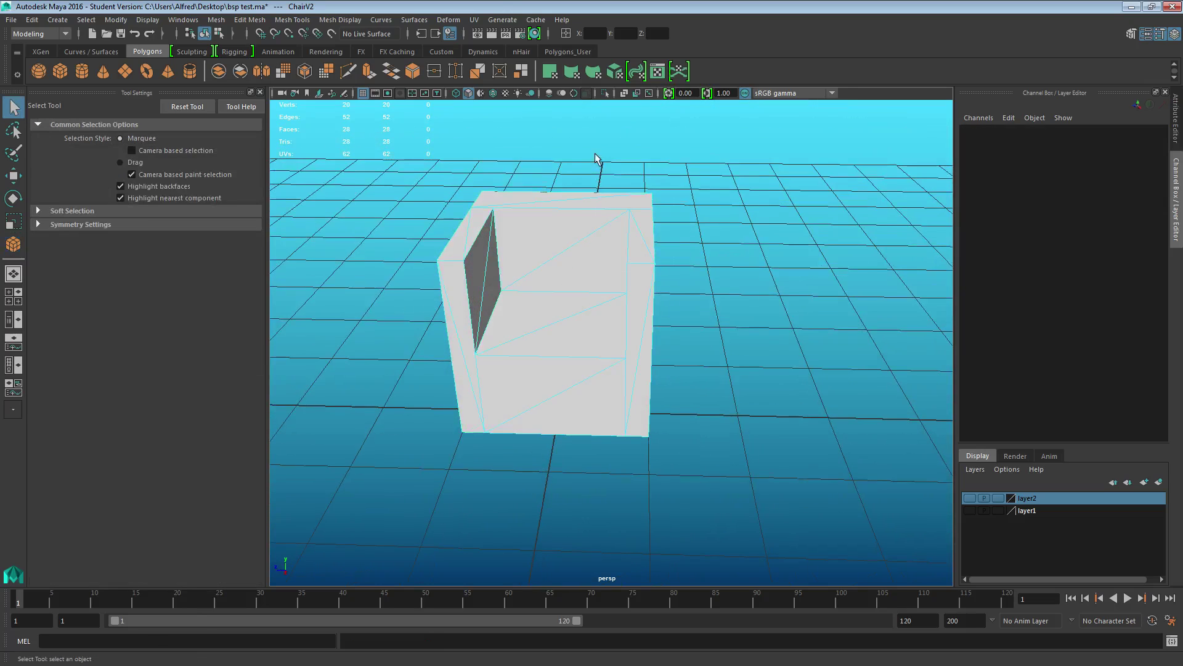
{"action": "left_click_drag", "start_coordinate": [750, 440], "coordinate": [555, 469]}
{"action": "key", "text": "w"}
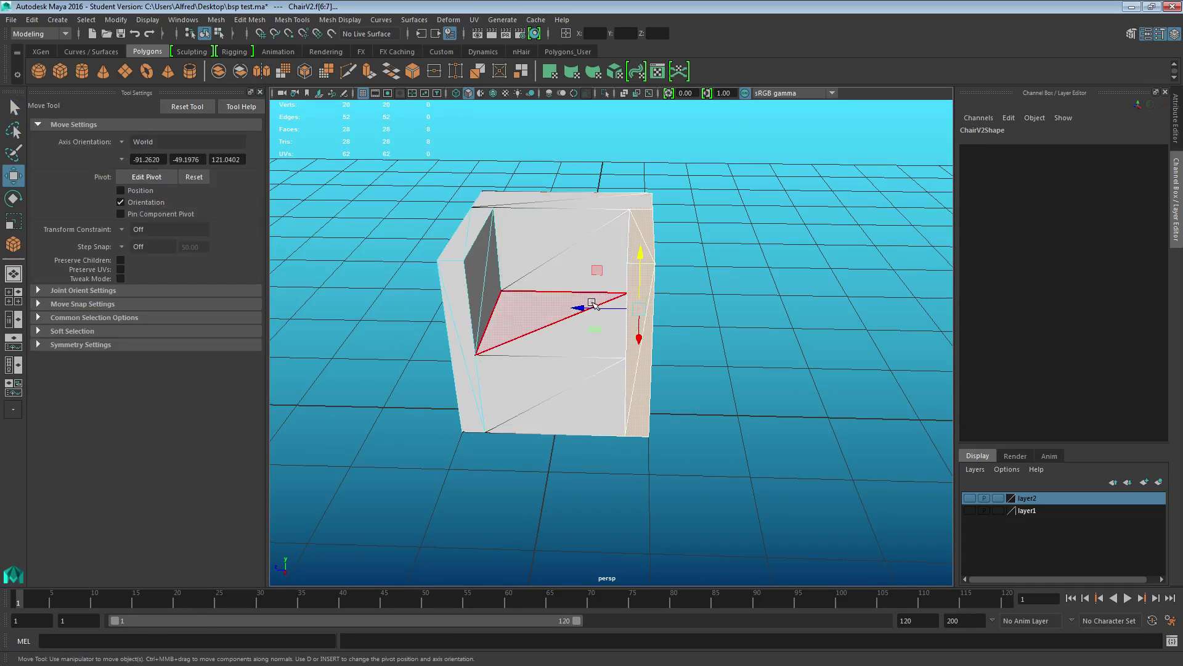
{"action": "left_click_drag", "start_coordinate": [592, 303], "coordinate": [620, 317], "text": "alt"}
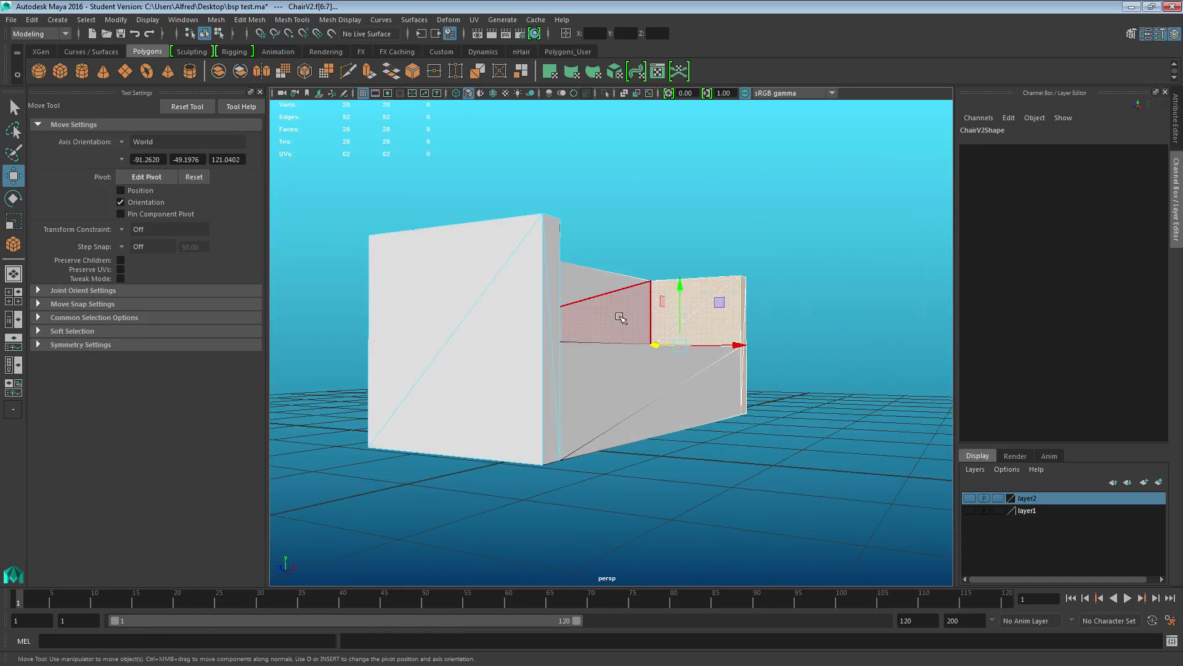
- Return to whole-object selection and raise the sofa to a Translate Y of about 219.6
{"action": "left_click", "coordinate": [695, 244]}
{"action": "left_click", "coordinate": [635, 380]}
{"action": "left_click_drag", "start_coordinate": [568, 196], "coordinate": [567, 163]}
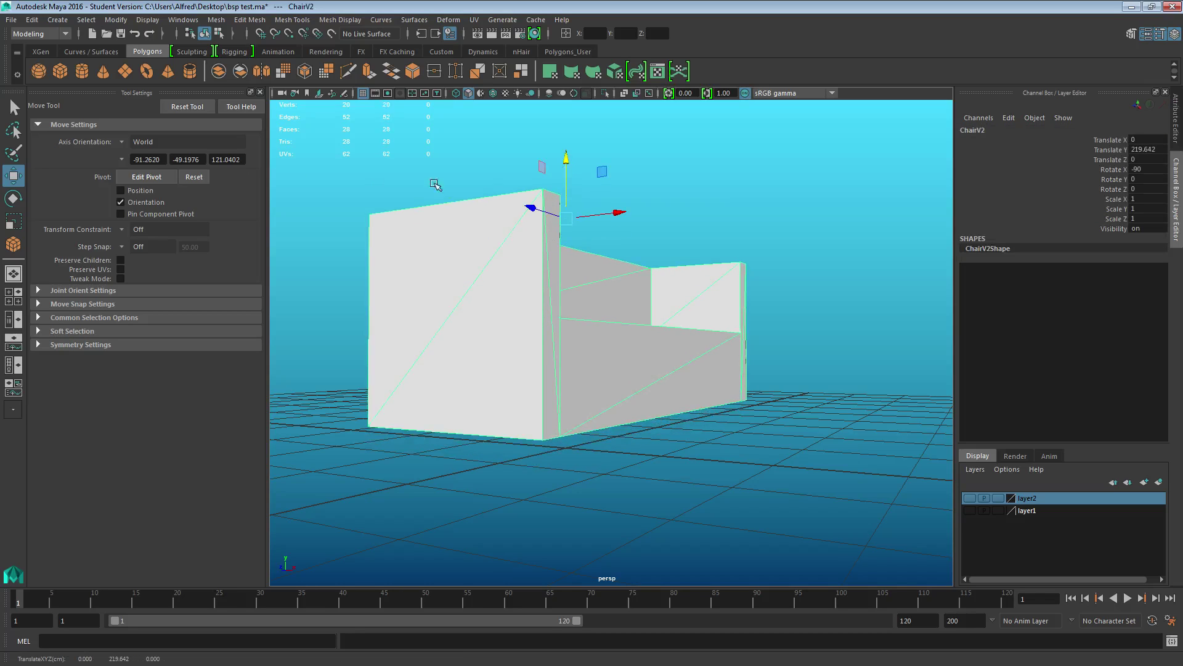
- Create a small cylinder foot, stretch it to Scale Y of about 1.33 and place it under a corner of the sofa
{"action": "left_click", "coordinate": [84, 72]}
{"action": "left_click_drag", "start_coordinate": [549, 354], "coordinate": [626, 342], "text": "alt"}
{"action": "key", "text": "e"}
{"action": "key", "text": "r"}
{"action": "key", "text": "w"}
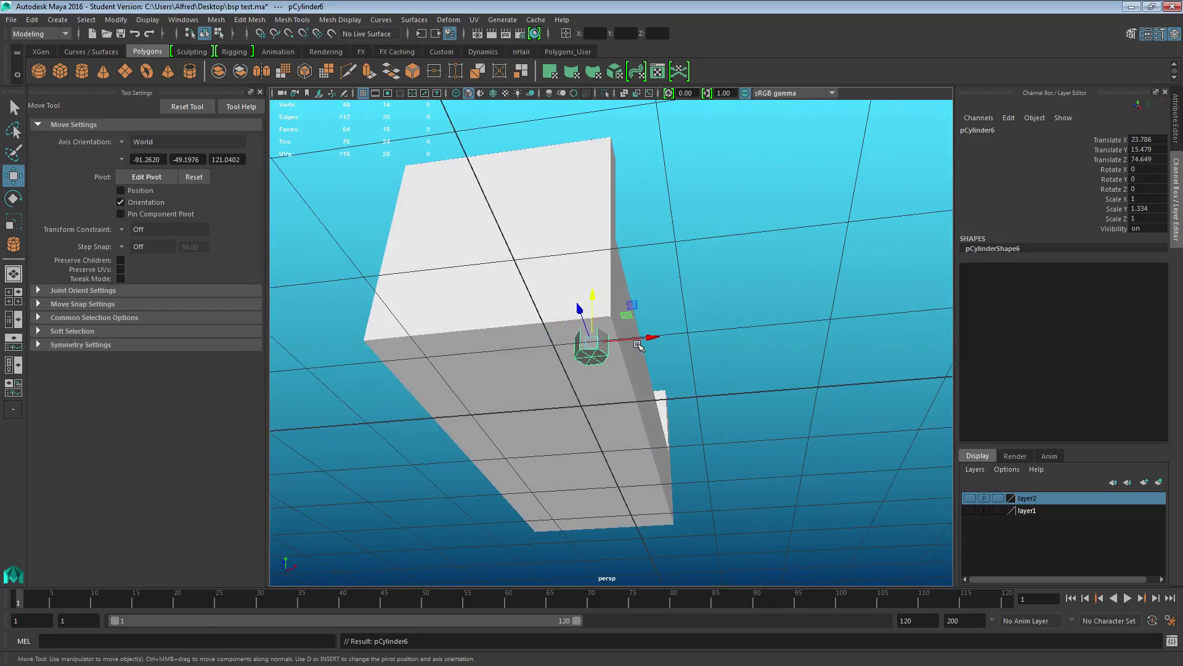
{"action": "left_click_drag", "start_coordinate": [638, 346], "coordinate": [671, 394]}
- Duplicate the cylinder foot and position the copies under the sofa's other corners
{"action": "left_click", "coordinate": [582, 360], "text": "shift"}
{"action": "key", "text": "ctrl+d"}
{"action": "left_click_drag", "start_coordinate": [800, 435], "coordinate": [520, 415]}
{"action": "scroll", "coordinate": [556, 409], "scroll_direction": "down", "scroll_amount": 5}
{"action": "left_click_drag", "start_coordinate": [595, 393], "coordinate": [498, 376]}
{"action": "left_click", "coordinate": [613, 440]}
{"action": "left_click_drag", "start_coordinate": [734, 401], "coordinate": [437, 450], "text": "alt"}
{"action": "left_click", "coordinate": [676, 339]}
{"action": "scroll", "coordinate": [676, 338], "scroll_direction": "up", "scroll_amount": 5}
{"action": "left_click_drag", "start_coordinate": [641, 339], "coordinate": [516, 315], "text": "alt"}
- Create a cube about 98.8 units in size, raise it to sofa height and stretch it to Scale Z of about 3.09
{"action": "left_click", "coordinate": [61, 71]}
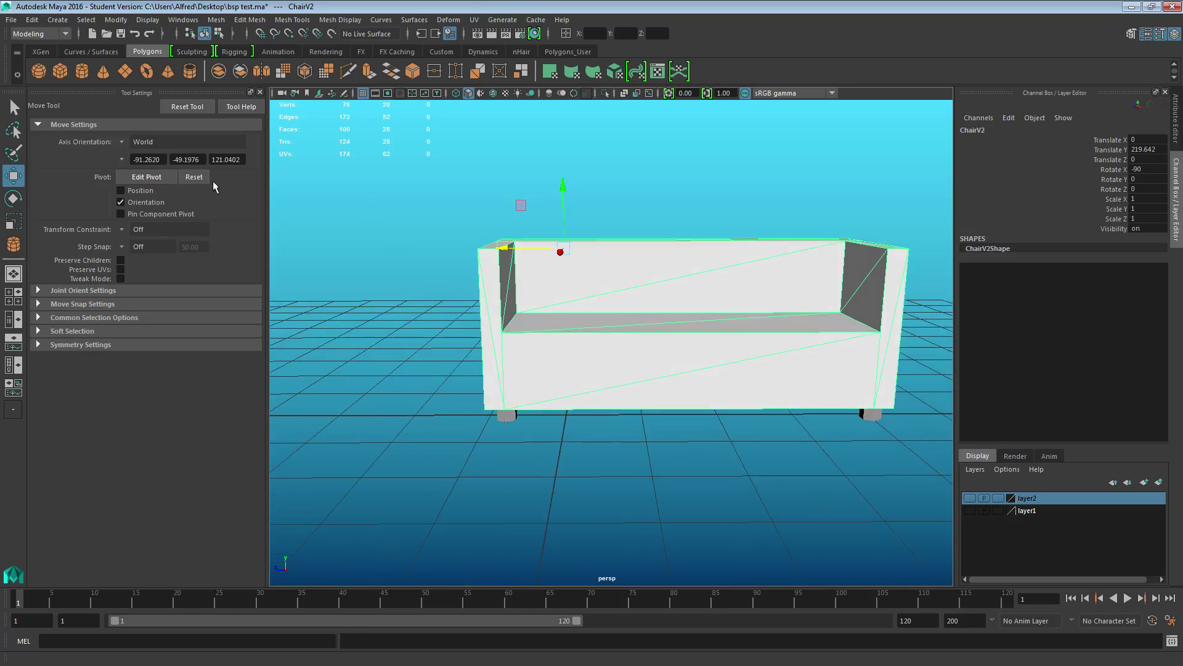
{"action": "left_click_drag", "start_coordinate": [601, 407], "coordinate": [655, 432], "text": "alt"}
{"action": "left_click_drag", "start_coordinate": [619, 361], "coordinate": [618, 256]}
{"action": "key", "text": "e"}
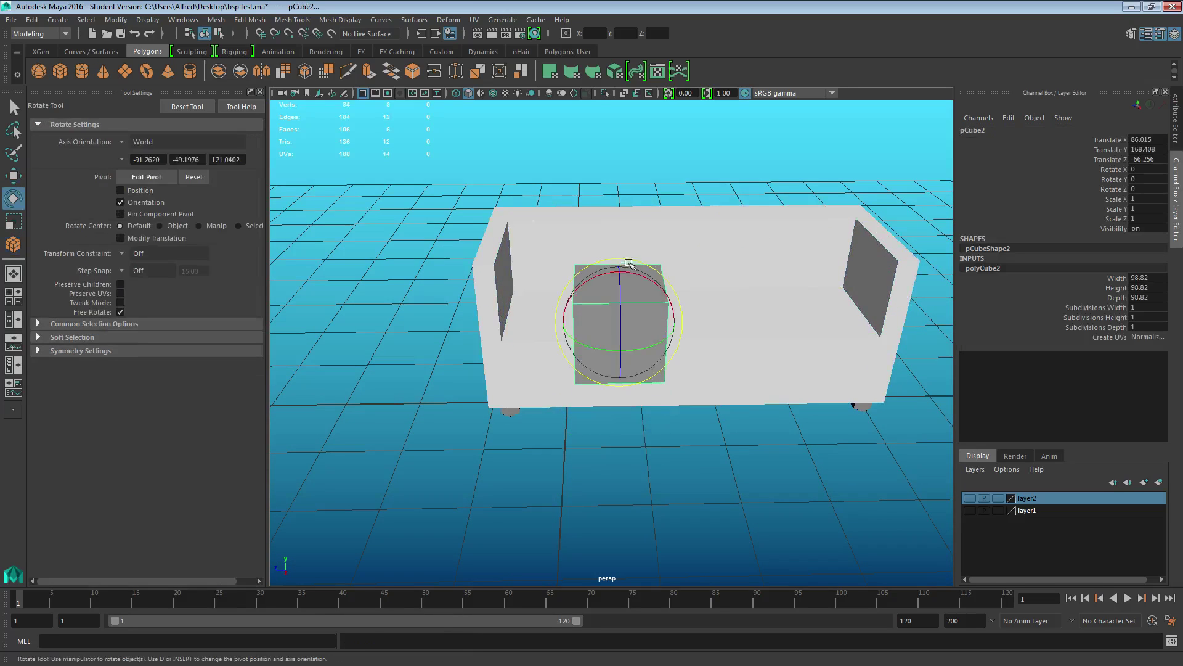
{"action": "key", "text": "r"}
{"action": "left_click_drag", "start_coordinate": [560, 325], "coordinate": [447, 321]}
{"action": "key", "text": "e"}
{"action": "key", "text": "r"}
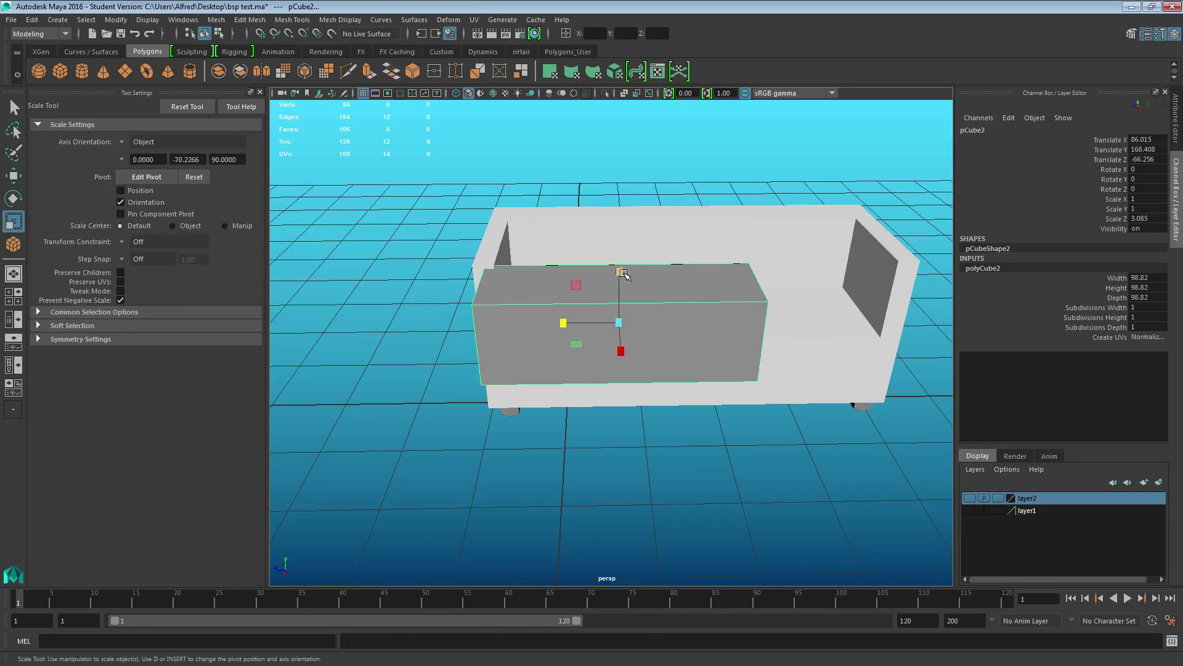
- Preview the cube smoothed and insert one edge loop near its end farther from the armrest, undoing the extra actions
{"action": "key", "text": "3"}
{"action": "left_click", "coordinate": [441, 51]}
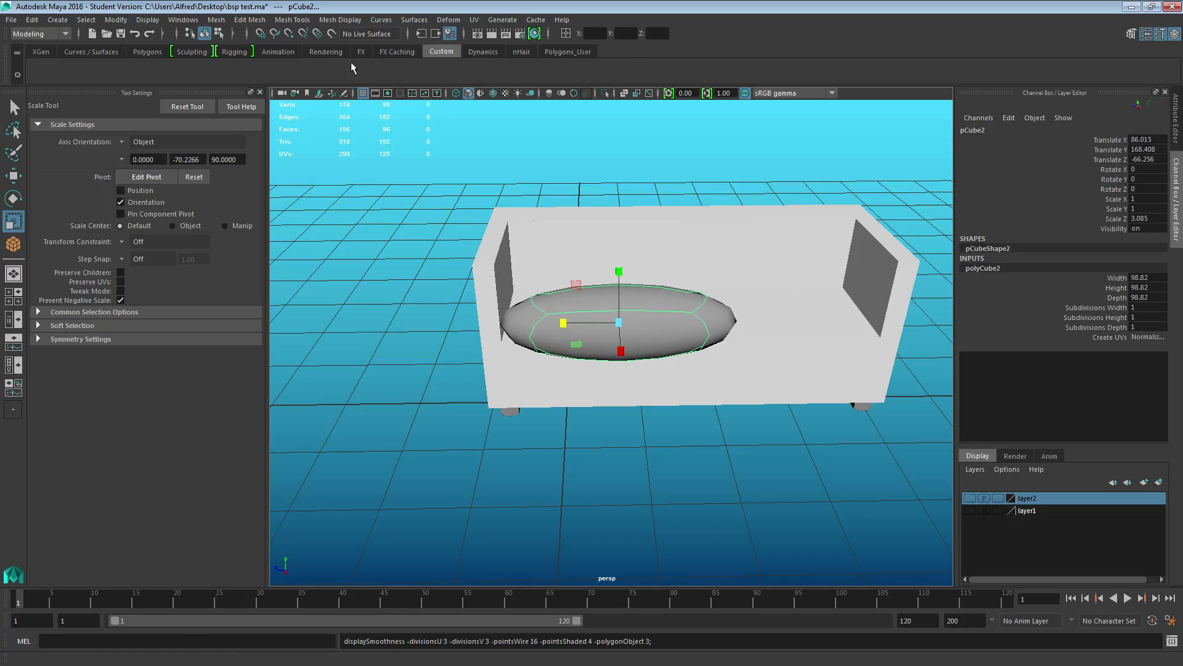
{"action": "left_click", "coordinate": [404, 53]}
{"action": "left_click", "coordinate": [442, 53]}
{"action": "left_click", "coordinate": [60, 71]}
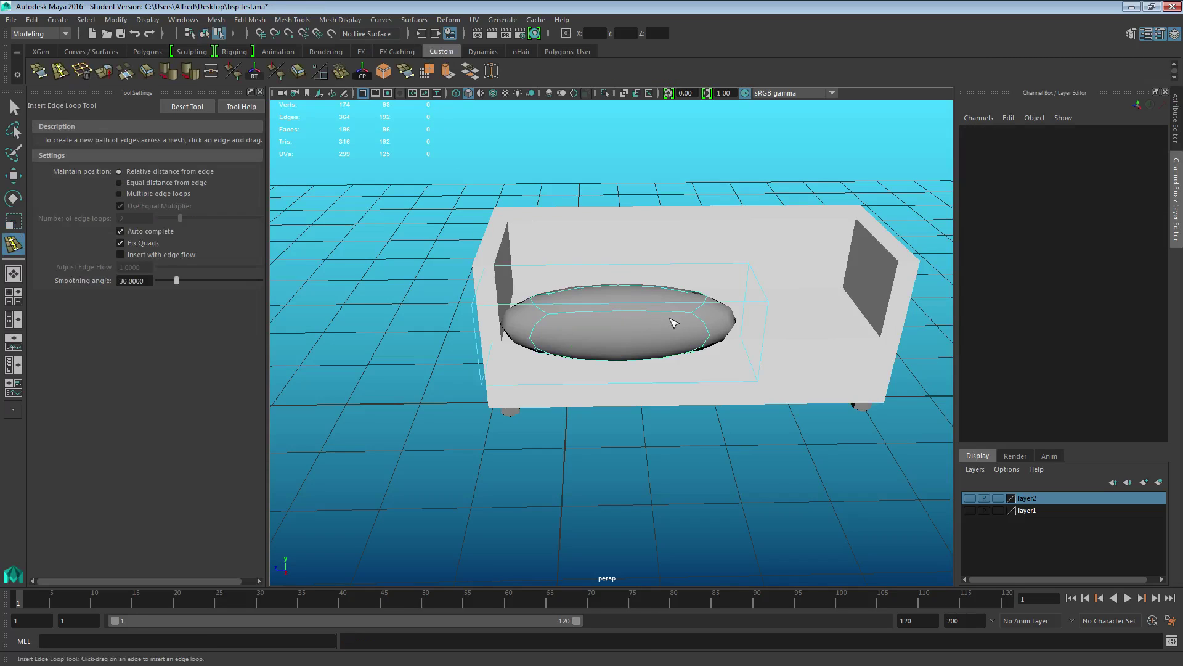
{"action": "left_click_drag", "start_coordinate": [739, 301], "coordinate": [474, 308]}
{"action": "key", "text": "ctrl+z"}
{"action": "key", "text": "ctrl+z"}
{"action": "key", "text": "ctrl+z"}
{"action": "key", "text": "ctrl+z"}
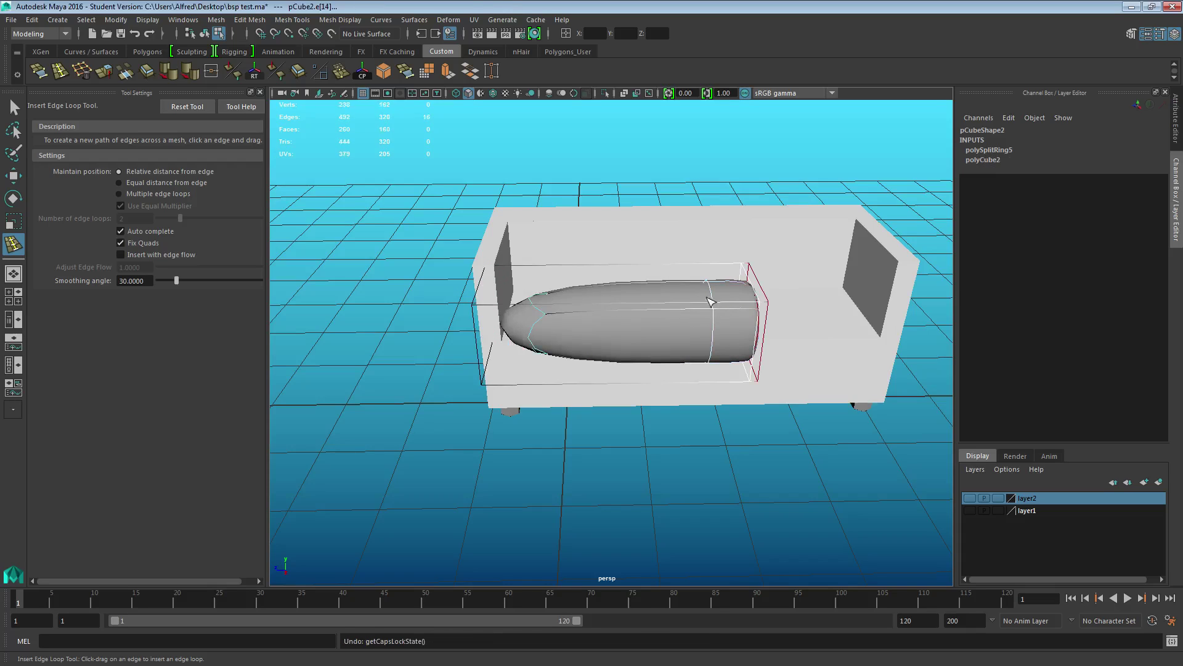
- Insert edge loops near the cushion's other end and along its upper and lower edges to tighten the smoothed corners
{"action": "left_click_drag", "start_coordinate": [504, 304], "coordinate": [485, 305]}
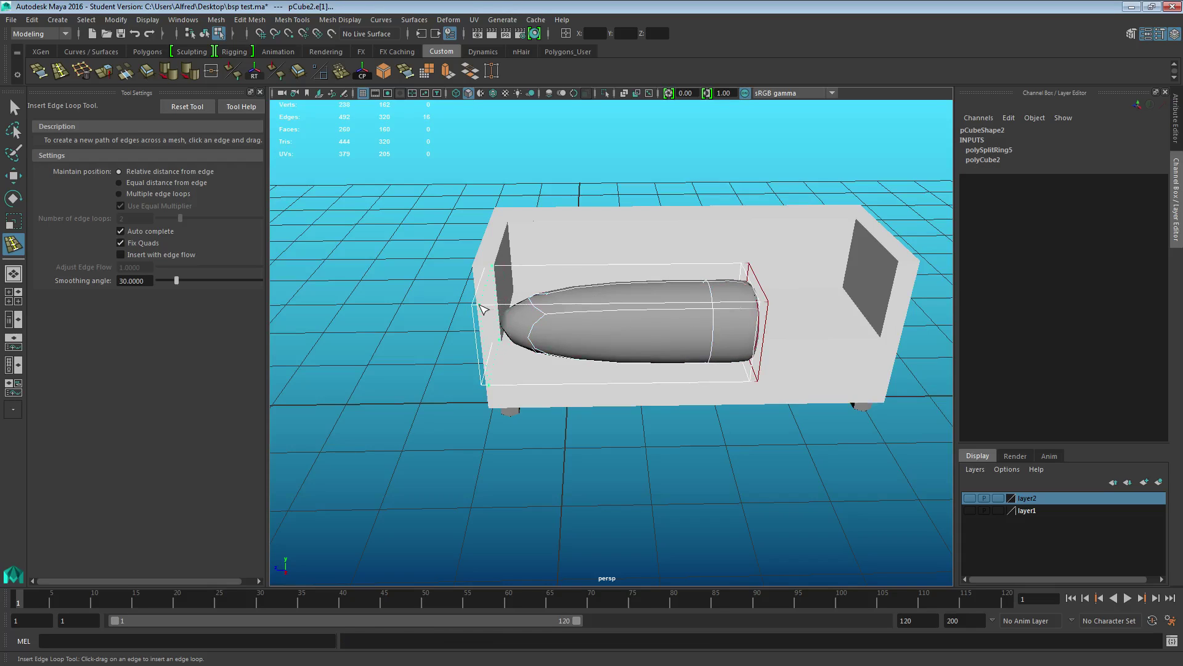
{"action": "left_click", "coordinate": [483, 308]}
{"action": "left_click", "coordinate": [483, 319]}
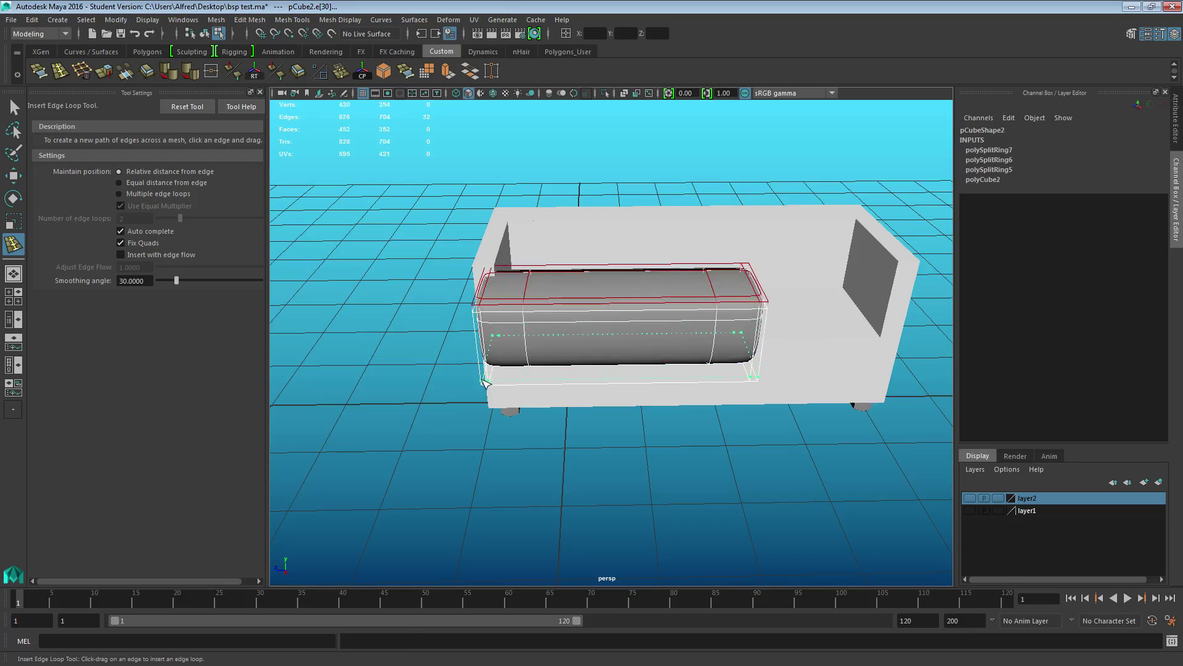
{"action": "left_click", "coordinate": [483, 379]}
{"action": "left_click", "coordinate": [14, 107]}
{"action": "key", "text": "3"}
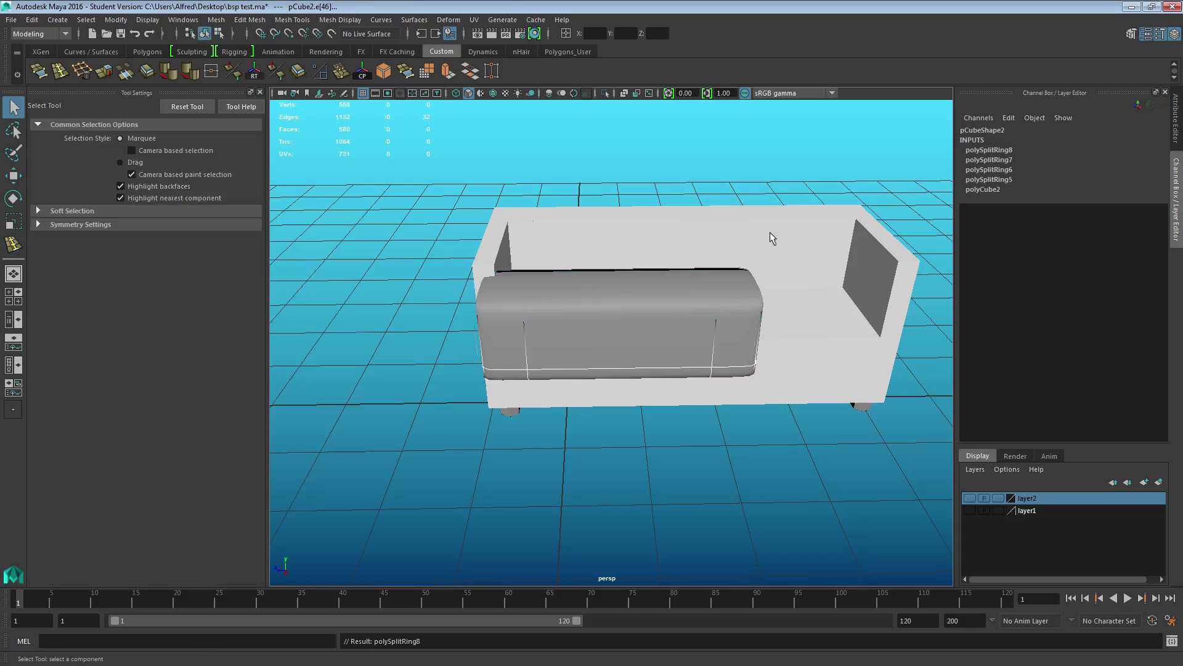
- Flatten the cushion in height and move it back onto the sofa seat beside the armrest
{"action": "key", "text": "F8"}
{"action": "left_click_drag", "start_coordinate": [570, 290], "coordinate": [657, 345], "text": "alt"}
{"action": "key", "text": "r"}
{"action": "key", "text": "e"}
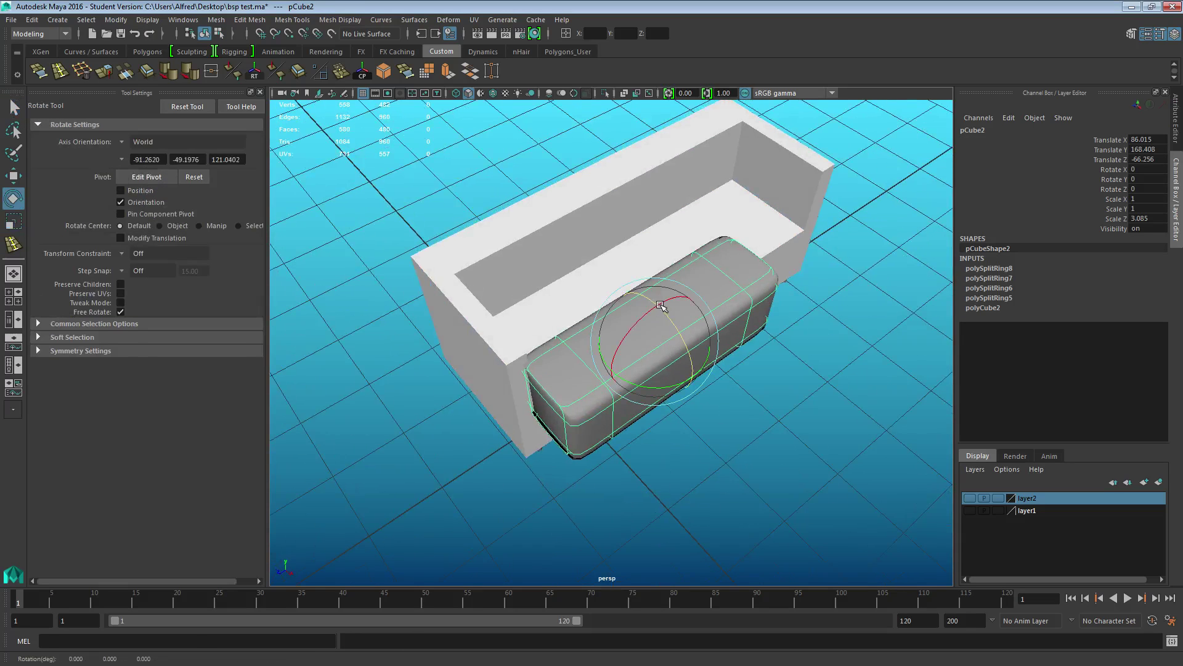
{"action": "key", "text": "r"}
{"action": "mouse_move", "coordinate": [657, 305]}
{"action": "left_mouse_down"}
{"action": "mouse_move", "coordinate": [658, 333]}
{"action": "mouse_move", "coordinate": [659, 323]}
{"action": "left_mouse_up"}
{"action": "key", "text": "w"}
{"action": "left_click_drag", "start_coordinate": [649, 388], "coordinate": [660, 334]}
{"action": "key", "text": "e"}
{"action": "key", "text": "r"}
- Pull the end faces of the cushion inward along the sofa so it fills only half of the seat length
{"action": "left_click_drag", "start_coordinate": [709, 345], "coordinate": [662, 328], "text": "alt"}
{"action": "right_click_drag", "start_coordinate": [715, 268], "coordinate": [715, 308]}
{"action": "left_click_drag", "start_coordinate": [715, 308], "coordinate": [686, 253], "text": "alt"}
{"action": "left_click_drag", "start_coordinate": [800, 404], "coordinate": [724, 241]}
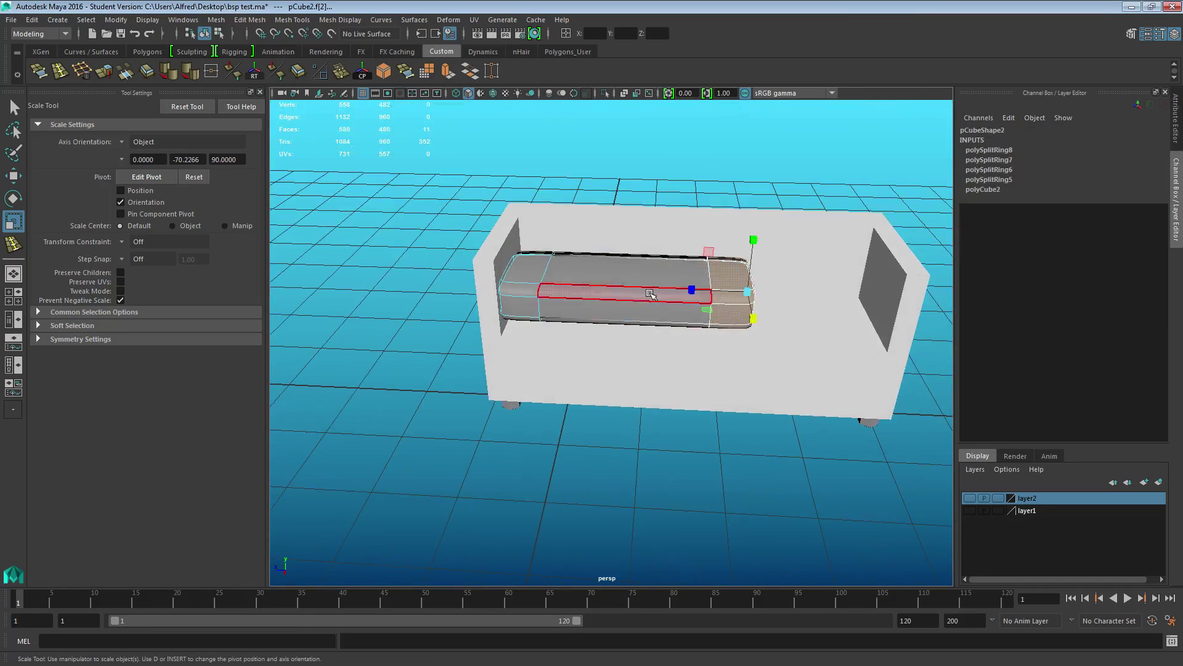
{"action": "key", "text": "w"}
{"action": "left_click_drag", "start_coordinate": [686, 291], "coordinate": [630, 286]}
{"action": "right_click_drag", "start_coordinate": [618, 275], "coordinate": [649, 250]}
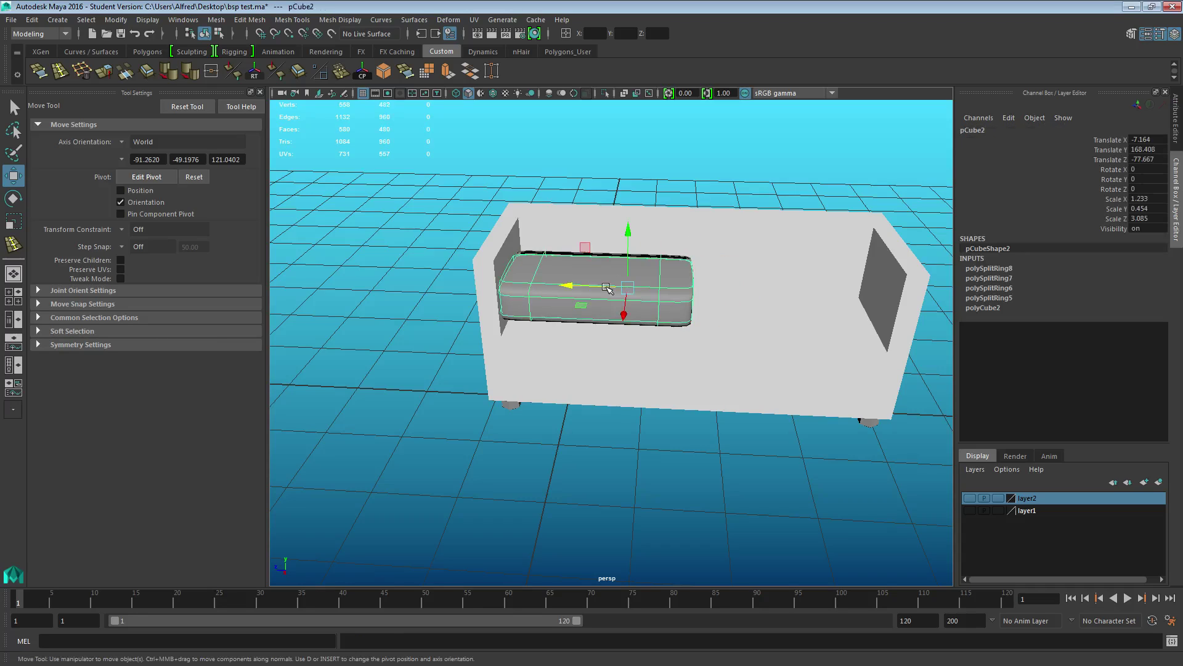
- Duplicate the cushion and slide the copy to Translate Z of about -304.8, filling the other half of the seat
{"action": "key", "text": "ctrl+d"}
{"action": "left_click_drag", "start_coordinate": [576, 286], "coordinate": [764, 303]}
{"action": "right_click_drag", "start_coordinate": [739, 273], "coordinate": [657, 228]}
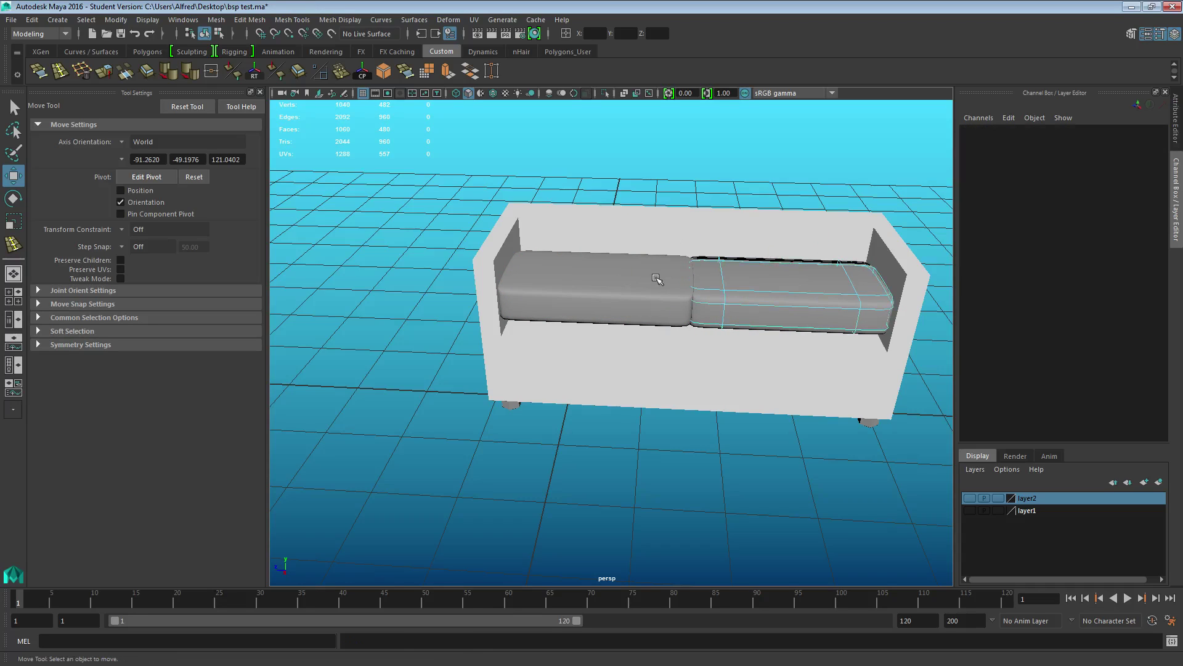
- Shorten both cushions together to Scale Z of about 3.01 and lower them to Translate Y of about 149.4
{"action": "left_click", "coordinate": [681, 289]}
{"action": "left_click", "coordinate": [753, 290], "text": "shift"}
{"action": "key", "text": "r"}
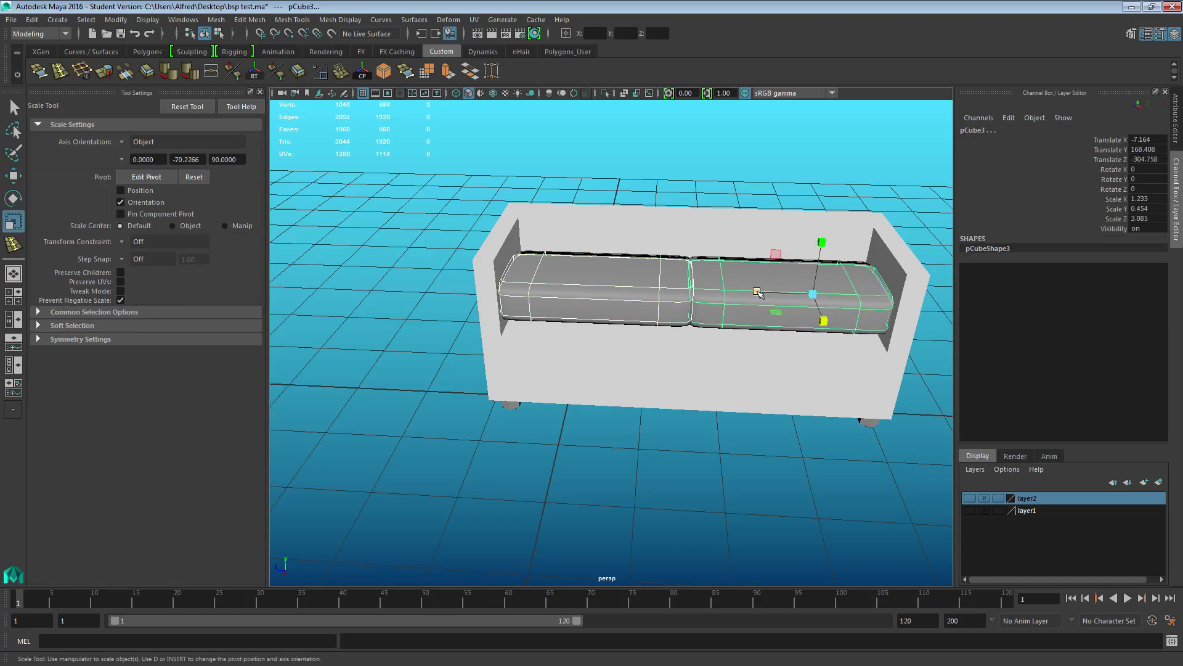
{"action": "left_click_drag", "start_coordinate": [758, 292], "coordinate": [760, 293]}
{"action": "key", "text": "w"}
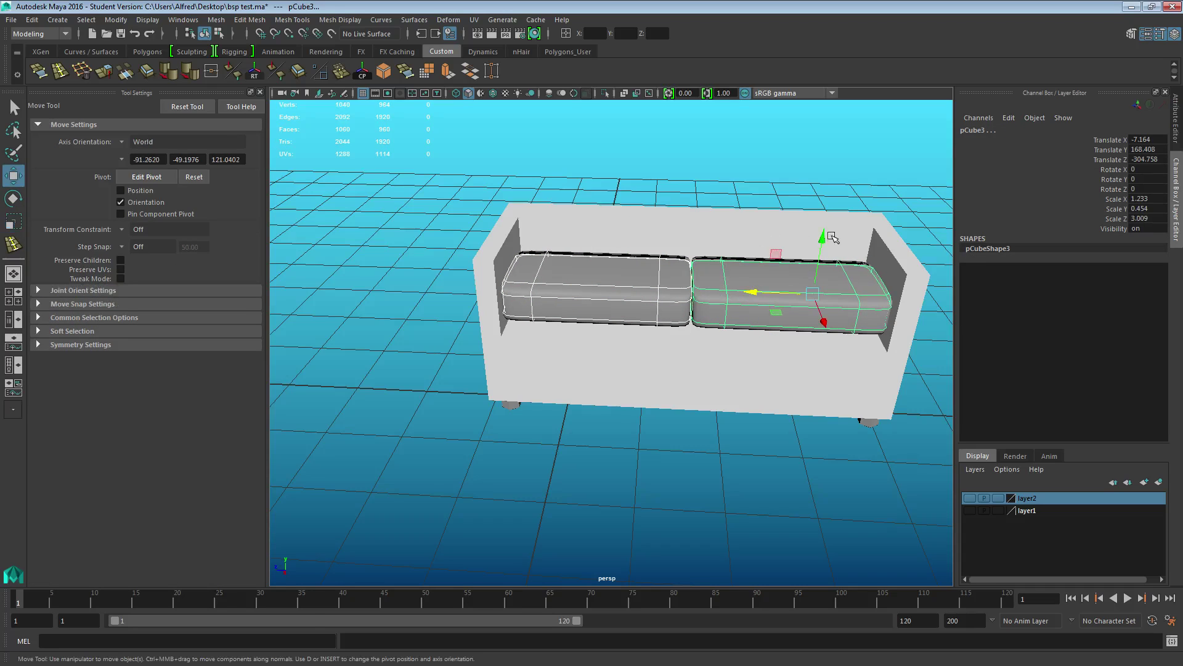
{"action": "left_click_drag", "start_coordinate": [827, 237], "coordinate": [820, 251]}
{"action": "left_click", "coordinate": [827, 156]}
- Move both cushions toward the sofa's backrest, to Translate X of about -20.6
{"action": "left_click_drag", "start_coordinate": [826, 156], "coordinate": [654, 296], "text": "alt"}
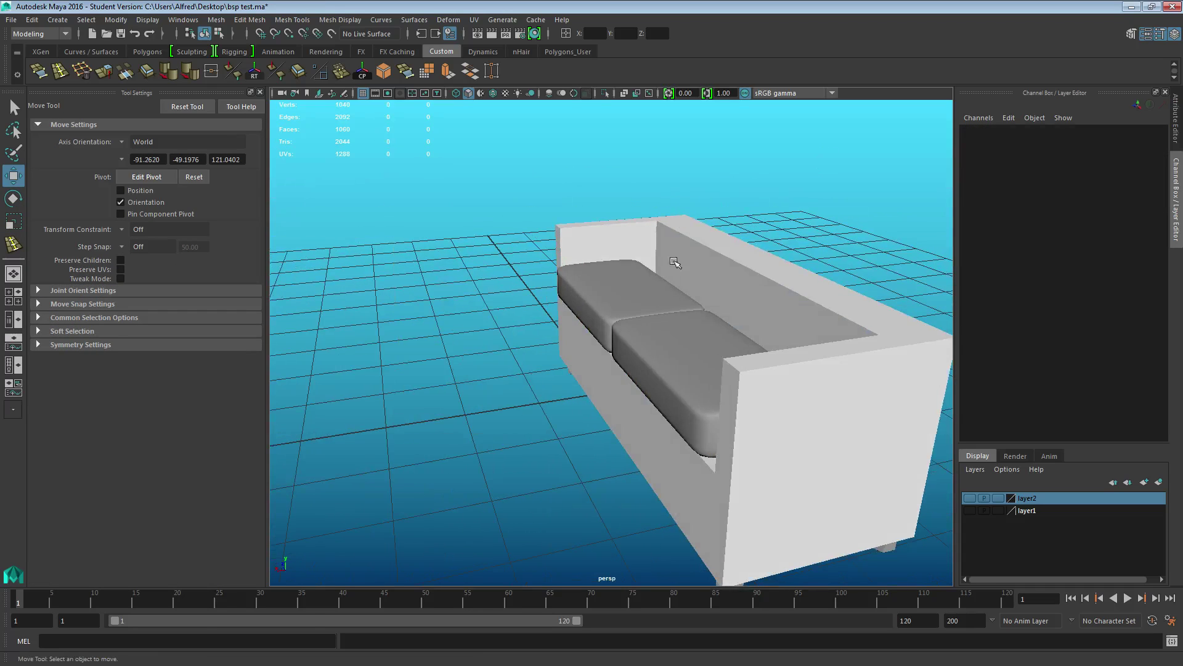
{"action": "left_click", "coordinate": [651, 302]}
{"action": "left_click", "coordinate": [674, 369], "text": "shift"}
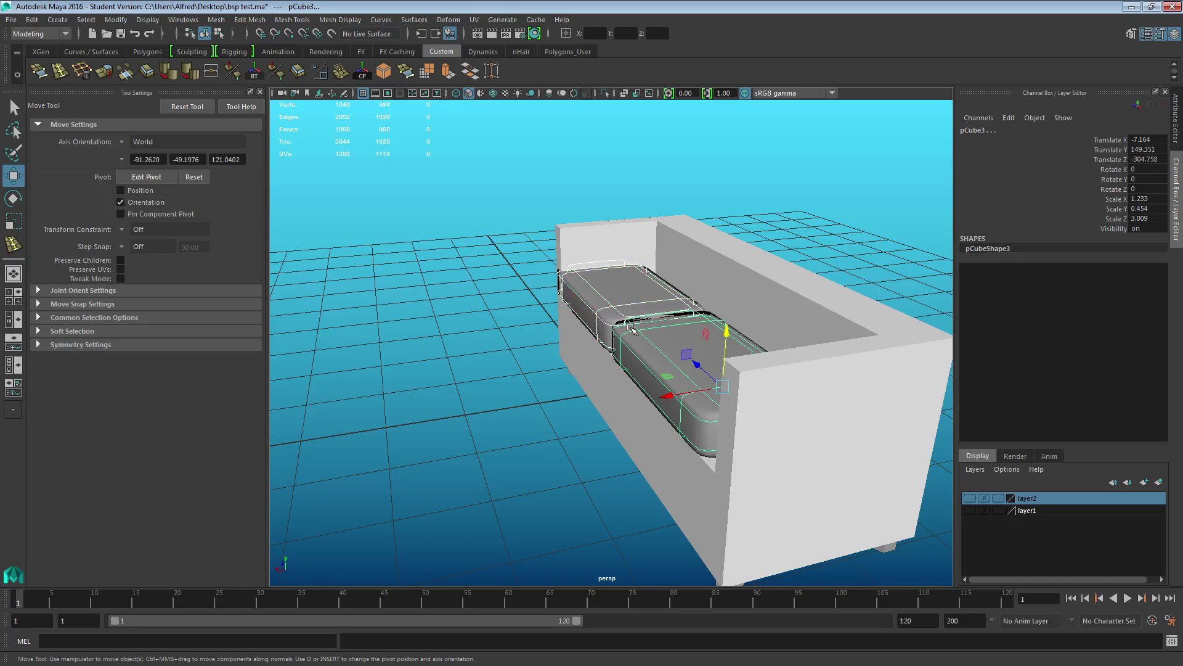
{"action": "left_click_drag", "start_coordinate": [669, 395], "coordinate": [688, 392]}
{"action": "left_click", "coordinate": [653, 204]}
{"action": "left_click_drag", "start_coordinate": [653, 204], "coordinate": [657, 238], "text": "alt"}
{"action": "left_click_drag", "start_coordinate": [395, 203], "coordinate": [847, 425]}
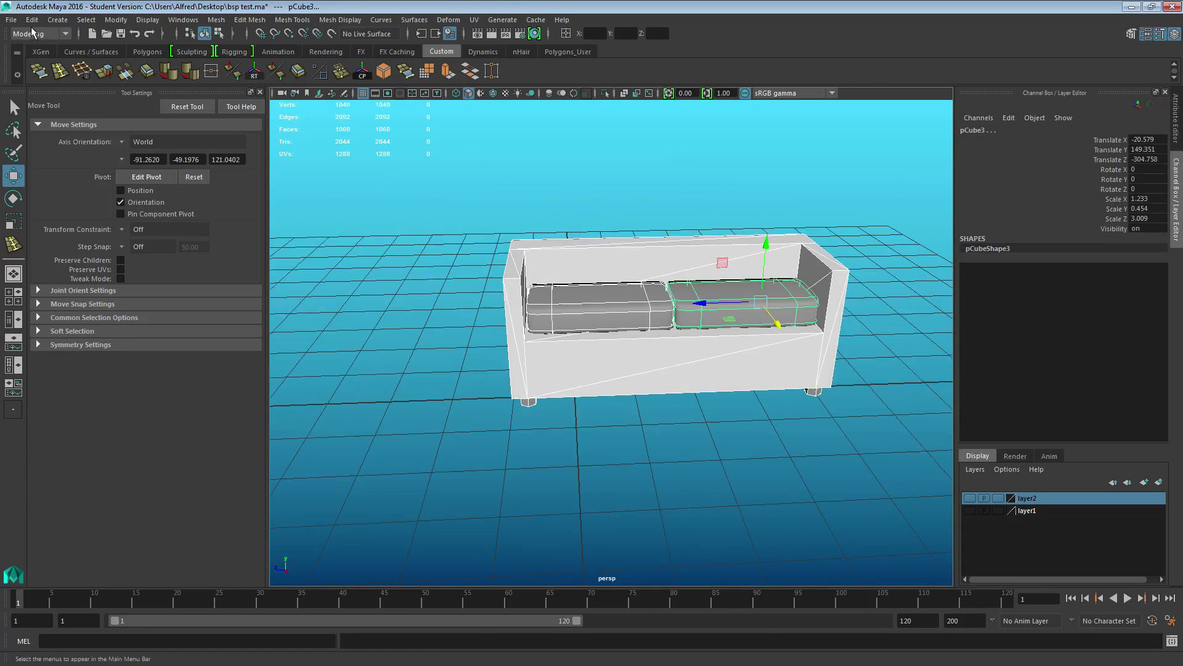
{"action": "left_click", "coordinate": [10, 20]}
{"action": "left_click", "coordinate": [93, 167]}
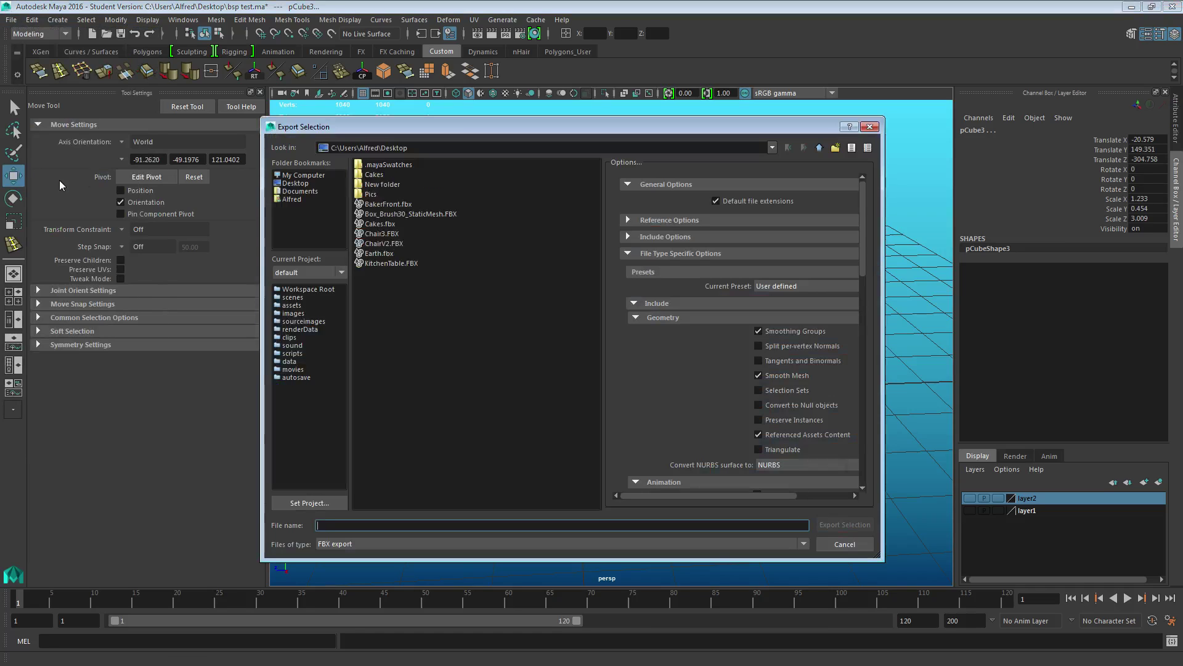
{"action": "left_click", "coordinate": [869, 127]}
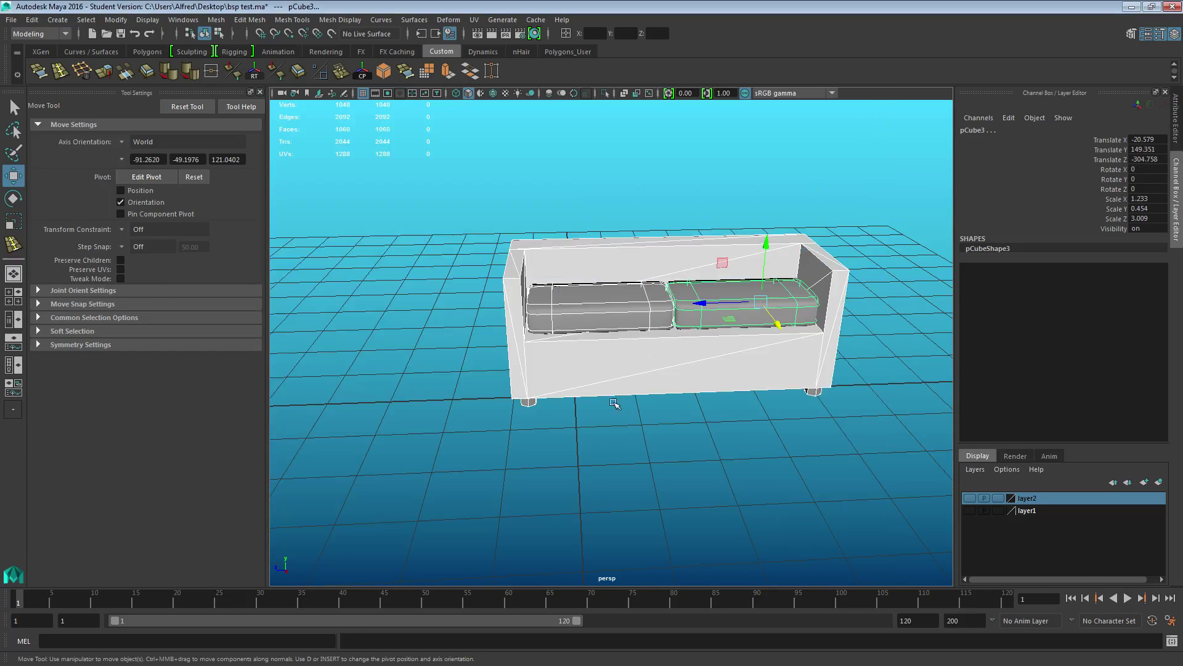
- Select both seat cushions and convert their smooth mesh preview to real polygons
{"action": "left_click", "coordinate": [610, 400]}
{"action": "left_click", "coordinate": [603, 308]}
{"action": "left_click", "coordinate": [696, 305], "text": "shift"}
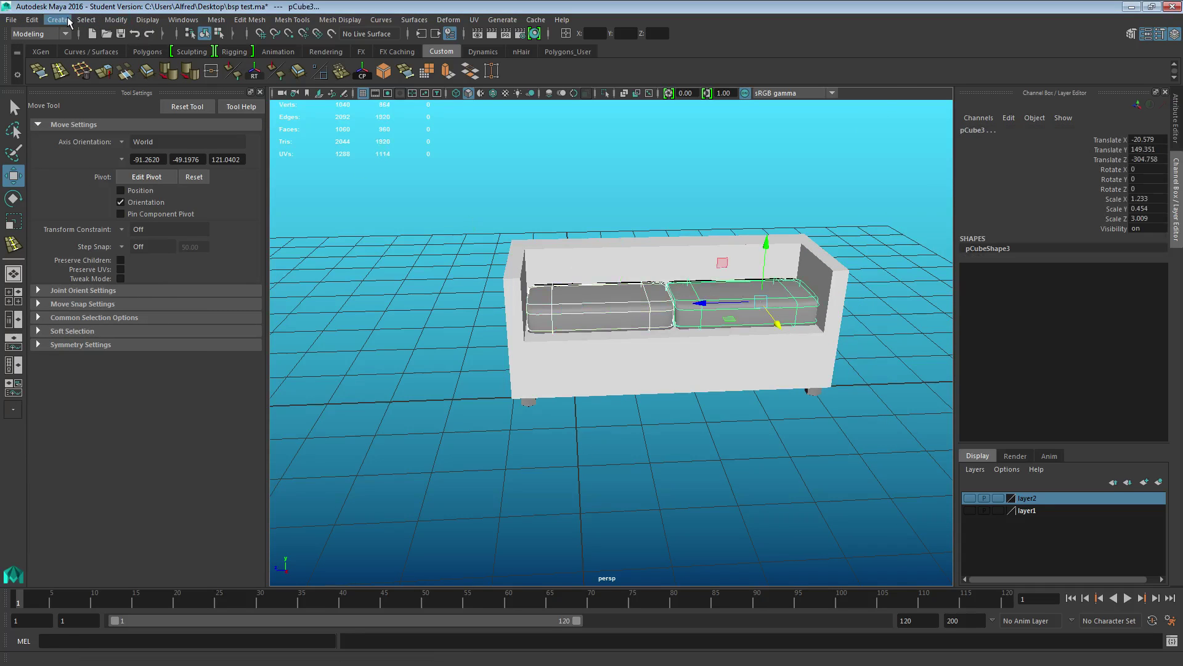
{"action": "left_click", "coordinate": [69, 22]}
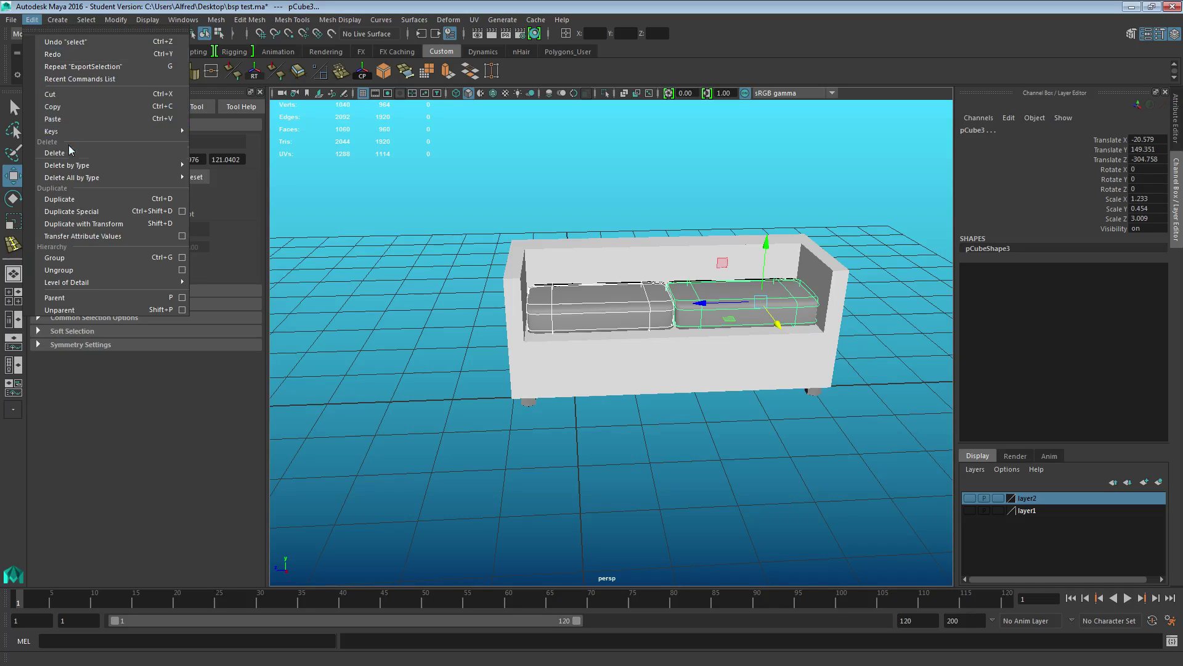
{"action": "mouse_move", "coordinate": [116, 20]}
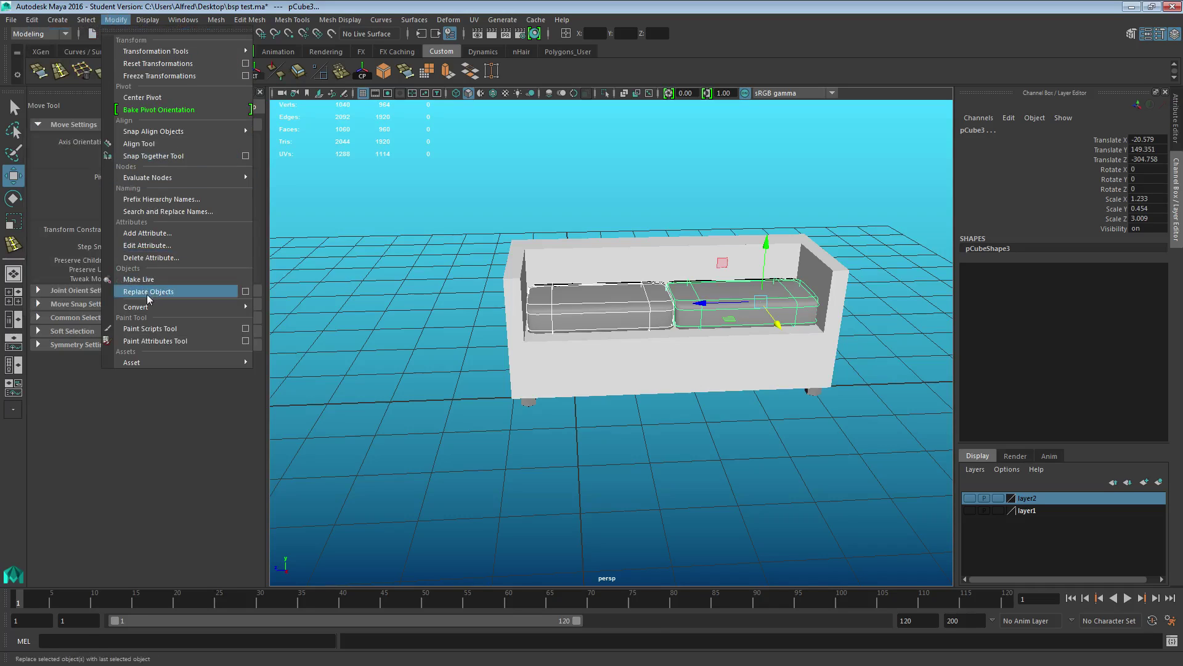
{"action": "mouse_move", "coordinate": [148, 306]}
{"action": "left_click", "coordinate": [328, 355]}
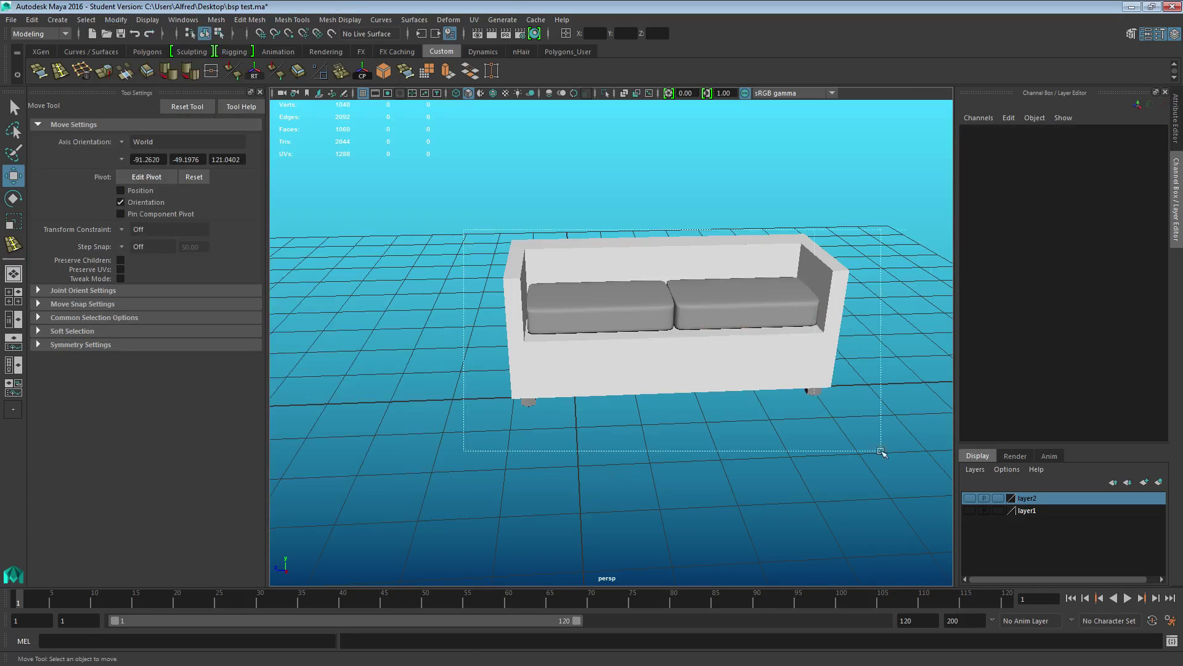
- Export the selected sofa parts as FBX to the desktop, replacing the existing ChairV2.FBX
{"action": "left_click", "coordinate": [11, 20]}
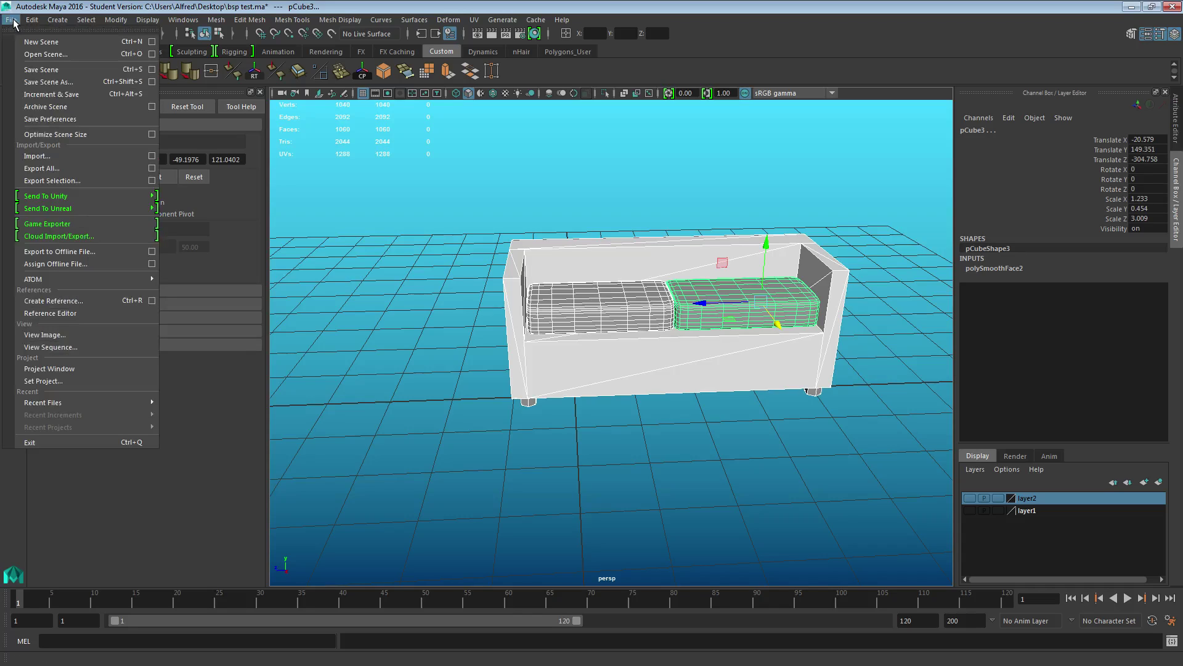
{"action": "left_click", "coordinate": [42, 167]}
{"action": "double_click", "coordinate": [396, 245]}
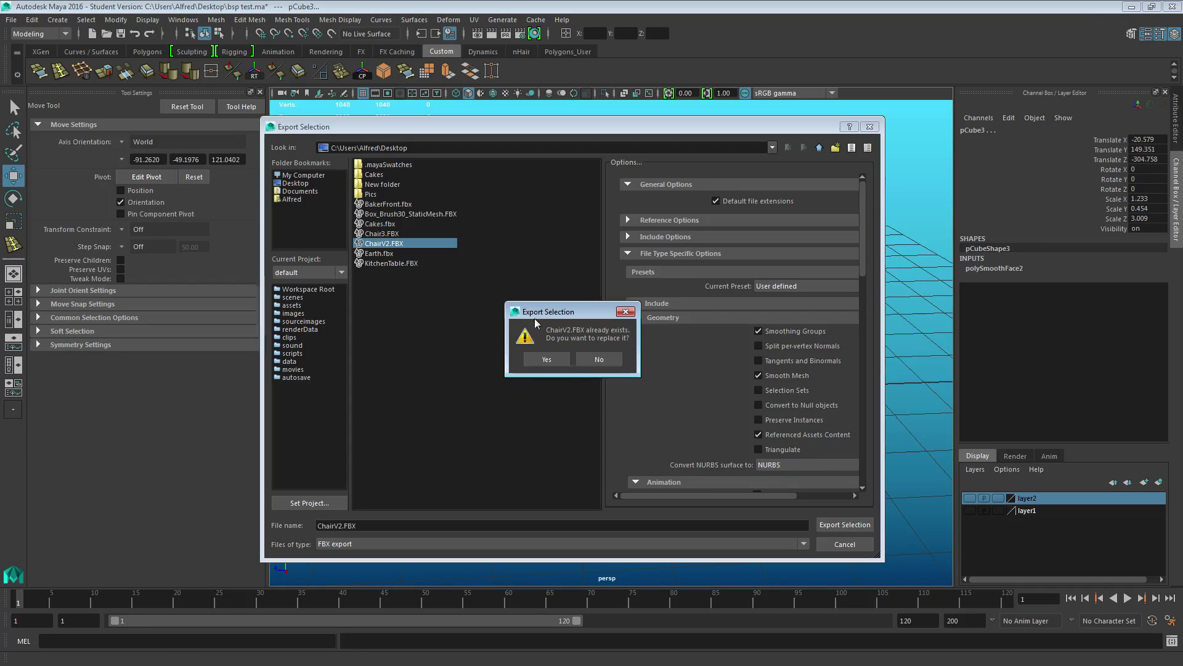
{"action": "left_click", "coordinate": [548, 357]}
- Switch to Unreal Engine and reimport the ChairV2 static mesh from ChairV2.FBX on the desktop
{"action": "left_click", "coordinate": [1134, 7]}
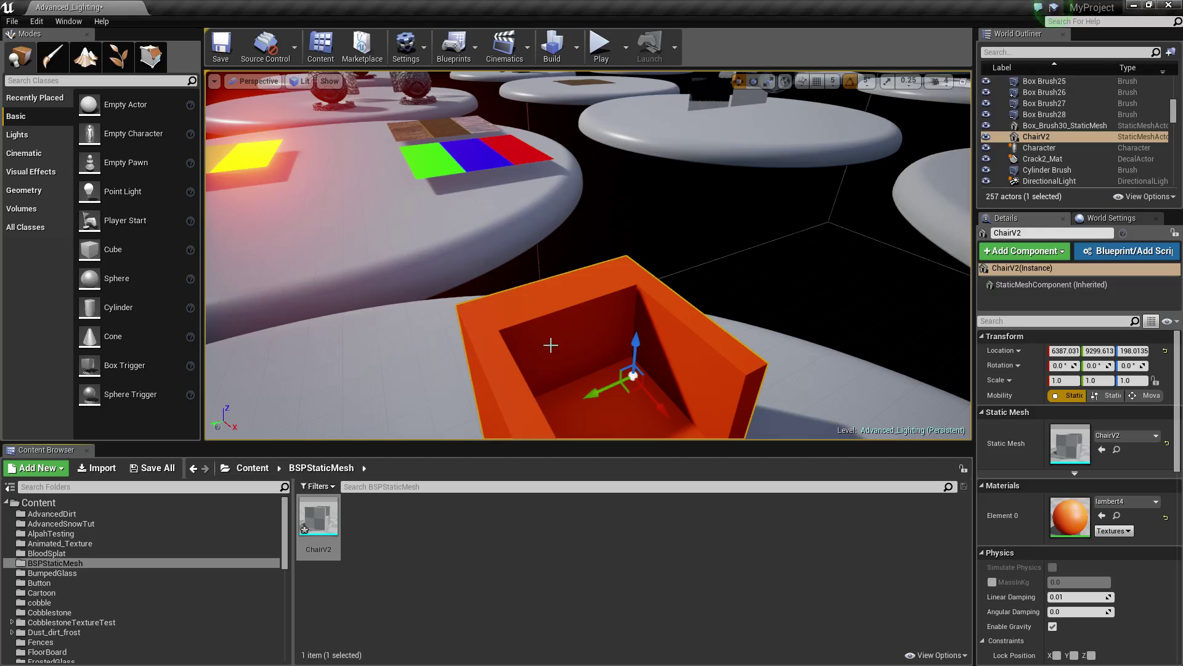
{"action": "right_click", "coordinate": [320, 512]}
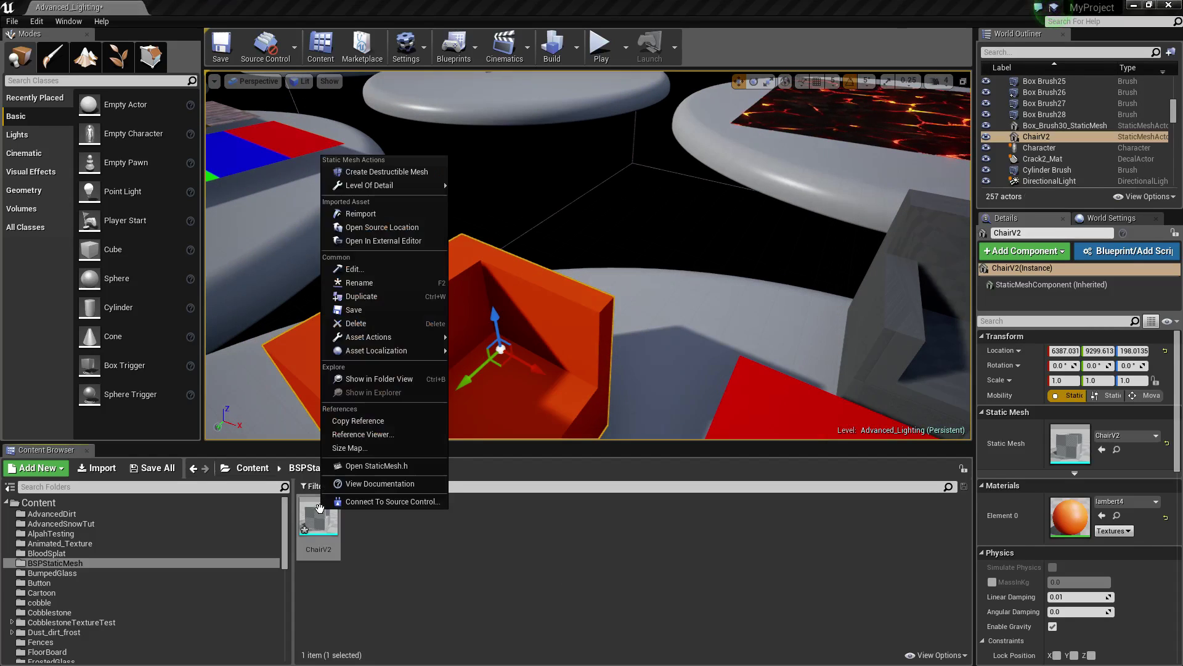
{"action": "left_click", "coordinate": [382, 214]}
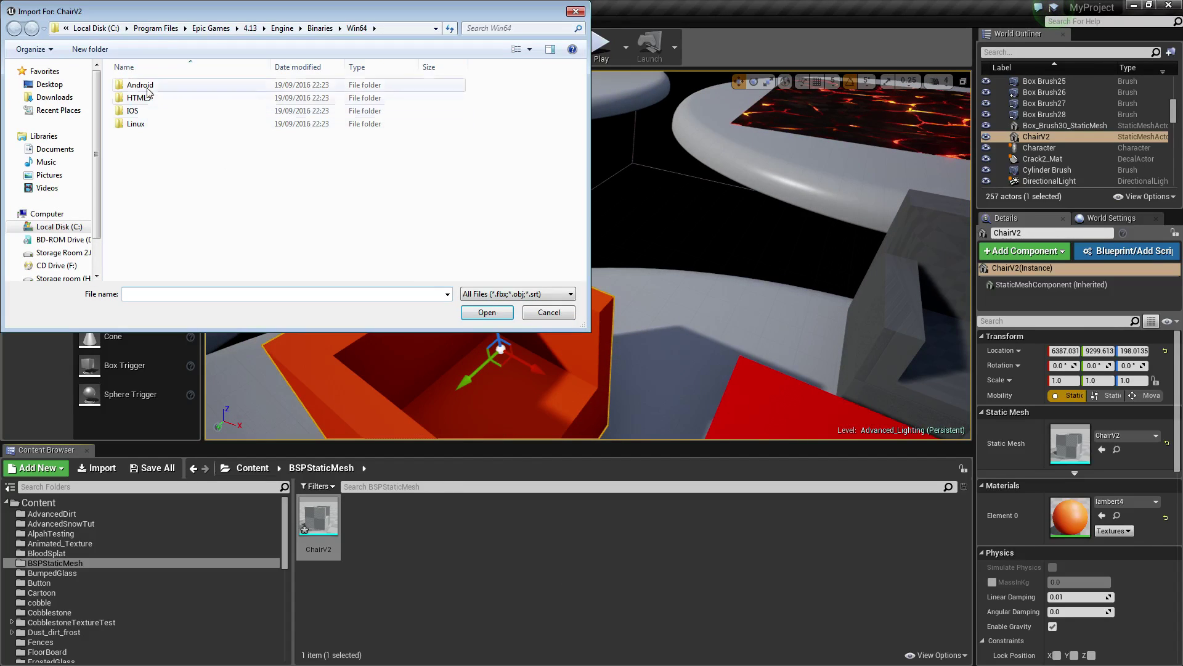
{"action": "left_click", "coordinate": [50, 84]}
{"action": "scroll", "coordinate": [212, 235], "scroll_direction": "down", "scroll_amount": 3}
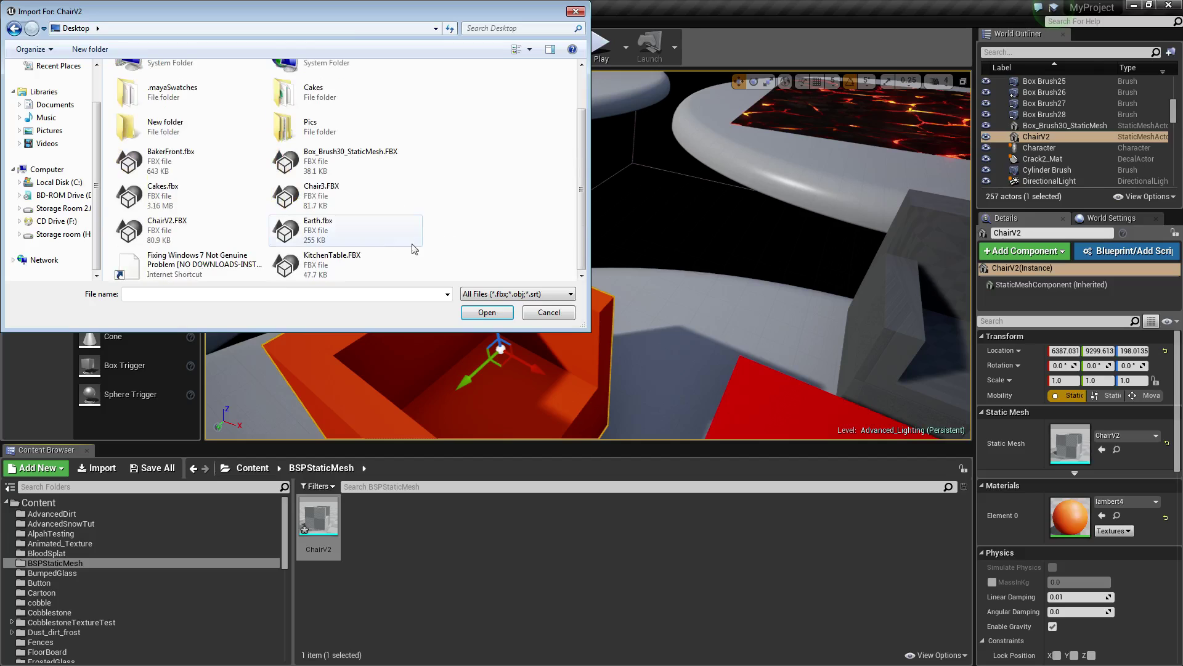
{"action": "double_click", "coordinate": [185, 230]}
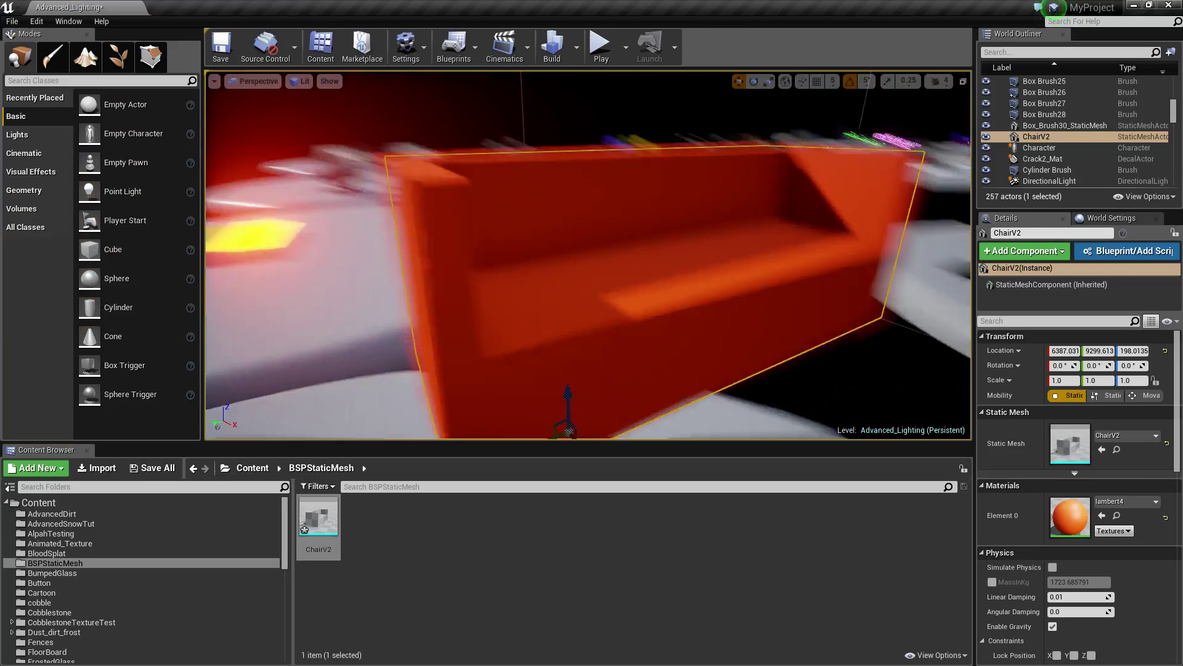
- Lower the ChairV2 actor toward the round platform, to a location of about Y 9487 and Z 12
{"action": "right_click_drag", "start_coordinate": [677, 287], "coordinate": [802, 288]}
{"action": "left_click", "coordinate": [769, 353]}
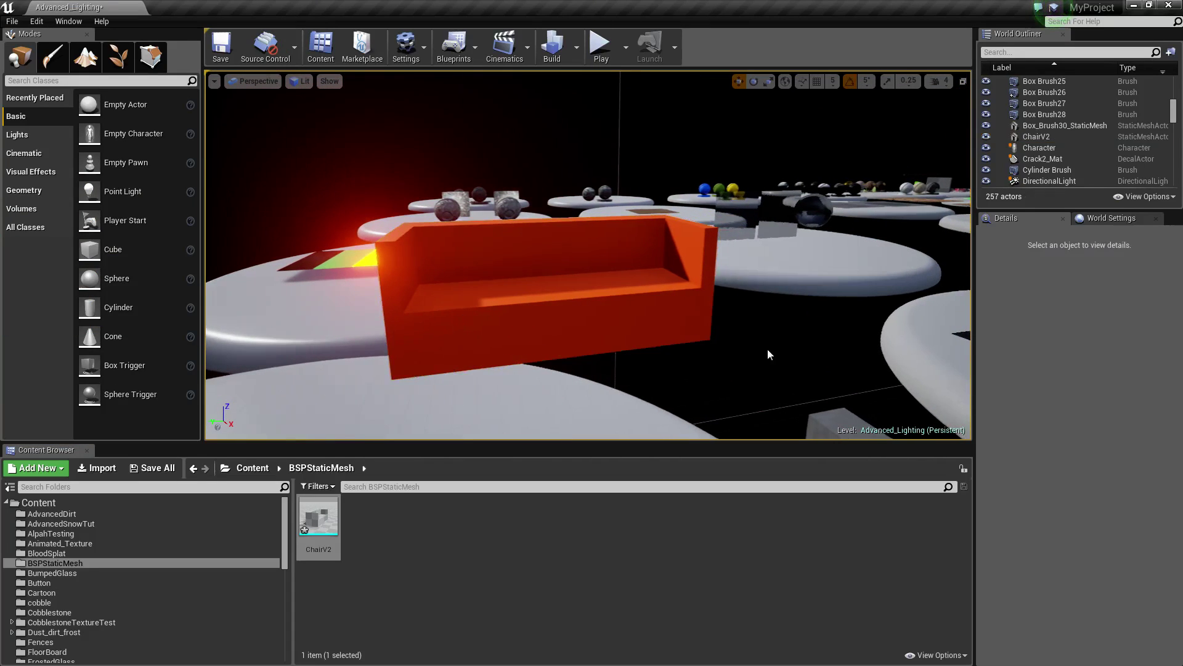
{"action": "left_click", "coordinate": [661, 309]}
{"action": "left_click_drag", "start_coordinate": [478, 342], "coordinate": [343, 416]}
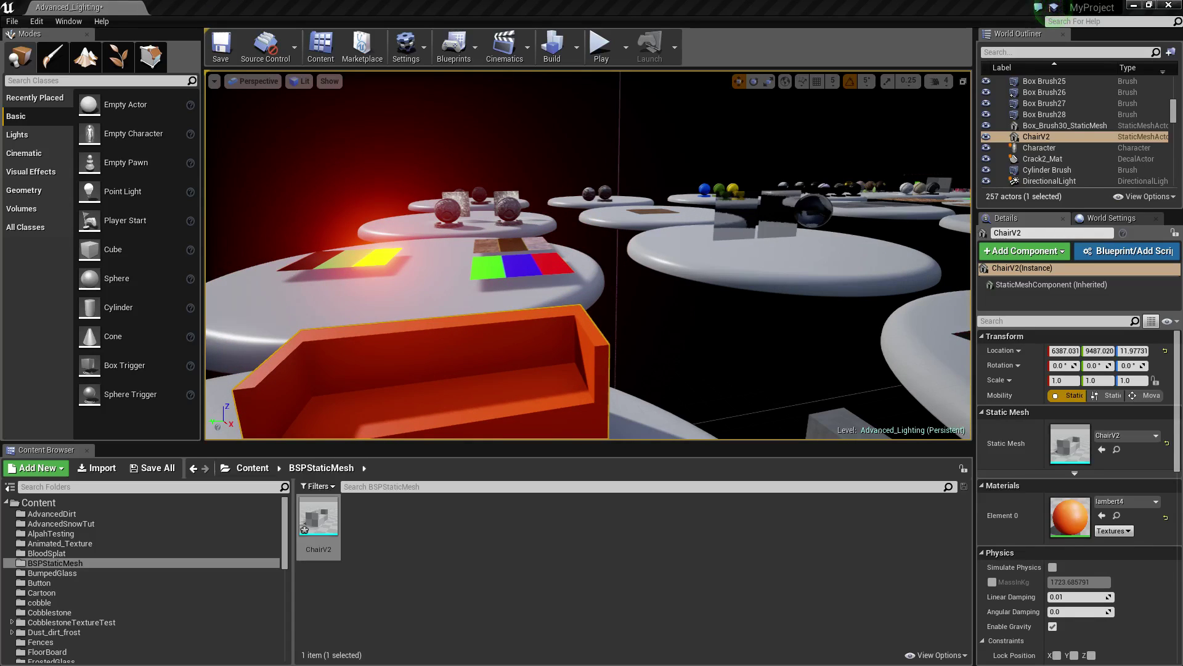
- Switch back to Maya and combine the selected sofa body, feet and cushions into a single mesh
{"action": "key", "text": "alt+Tab"}
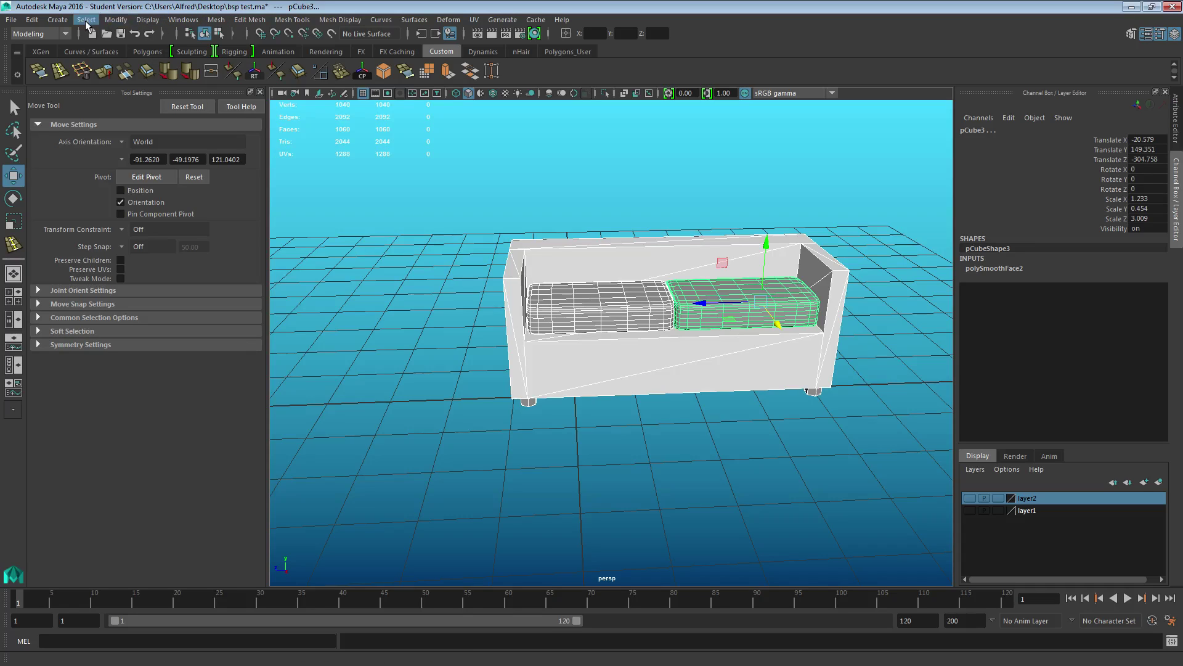
{"action": "left_click", "coordinate": [213, 20]}
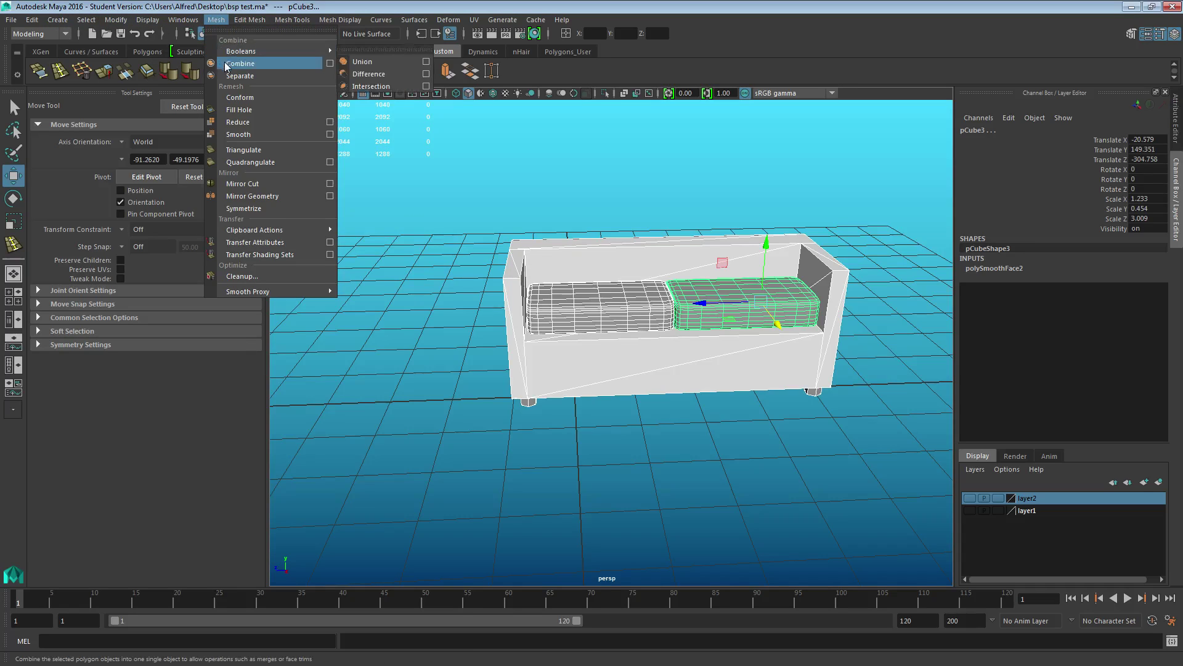
{"action": "left_click", "coordinate": [222, 67]}
- Export the combined sofa mesh as FBX to the desktop, overwriting ChairV2.FBX
{"action": "left_click", "coordinate": [11, 20]}
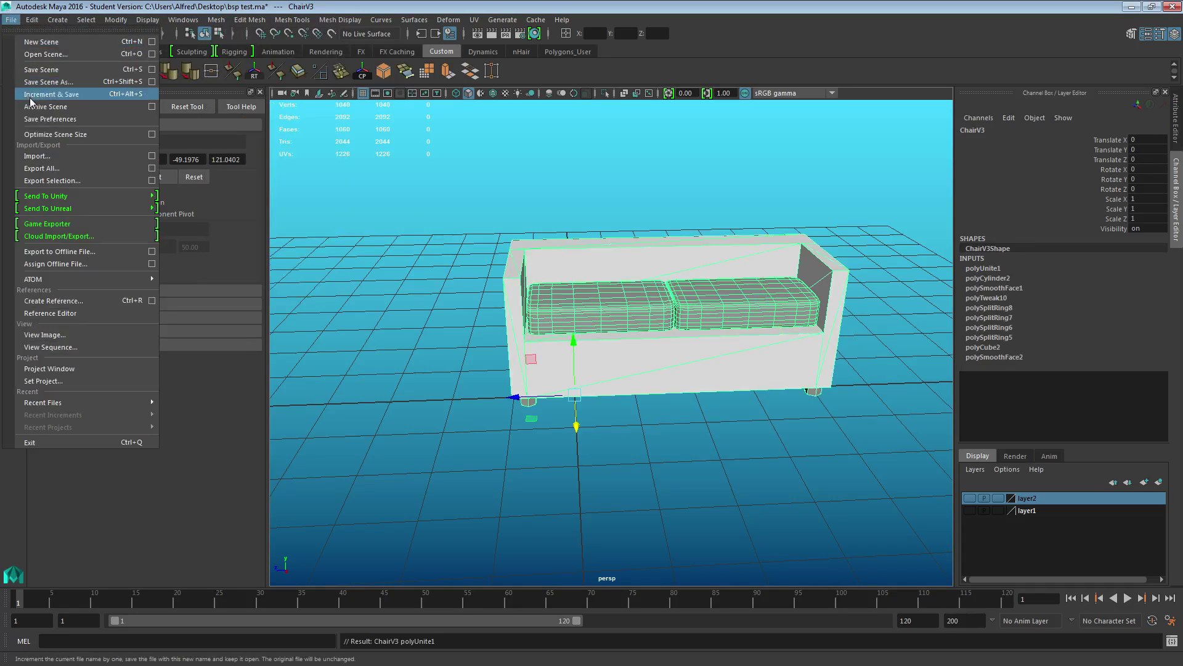
{"action": "left_click", "coordinate": [41, 180]}
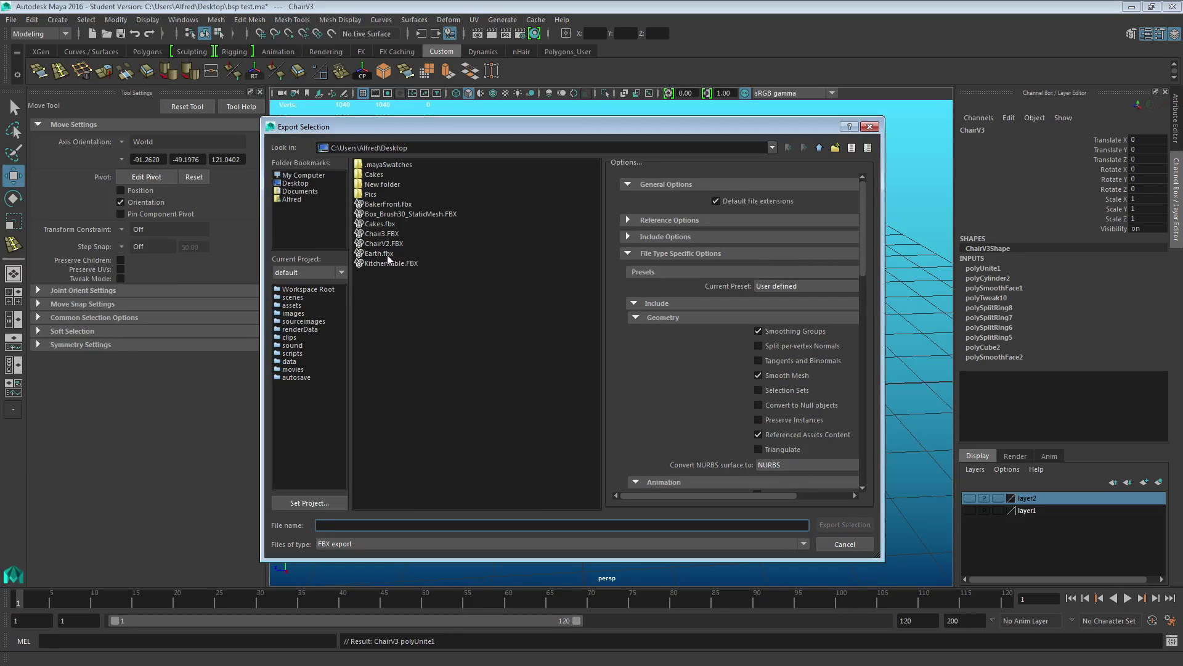
{"action": "double_click", "coordinate": [387, 244]}
{"action": "left_click", "coordinate": [533, 359]}
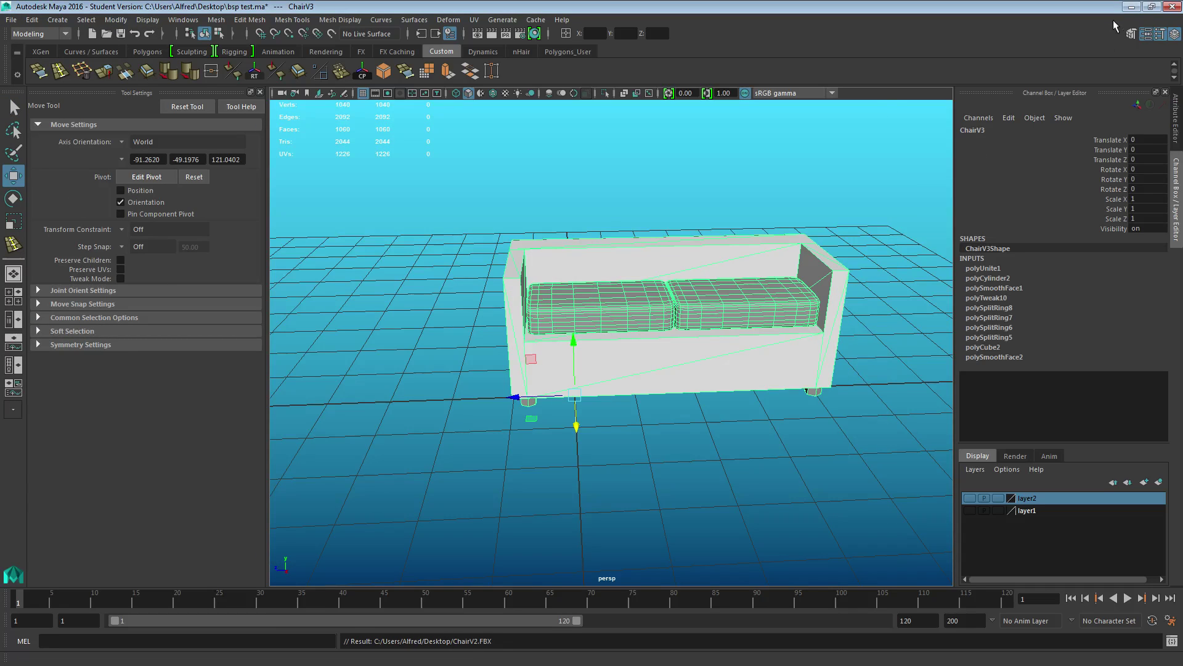
- Switch to Unreal Engine and reimport the ChairV2 mesh with the combined sofa geometry
{"action": "key", "text": "alt+Tab"}
{"action": "right_click", "coordinate": [337, 514]}
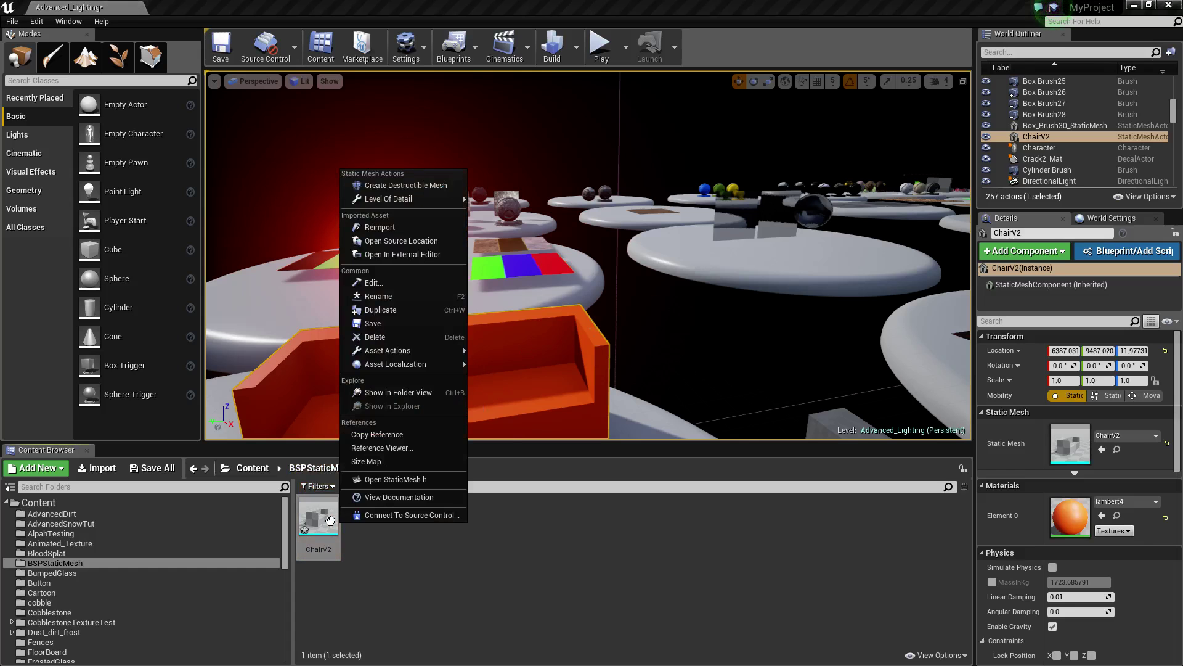
{"action": "left_click", "coordinate": [408, 228]}
- Reposition the reimported sofa on the platform beside the red table, deselect it and view the result
{"action": "right_click_drag", "start_coordinate": [591, 328], "coordinate": [628, 373]}
{"action": "left_click_drag", "start_coordinate": [484, 349], "coordinate": [417, 423]}
{"action": "key", "text": "Escape"}
{"action": "right_click_drag", "start_coordinate": [466, 397], "coordinate": [493, 397]}
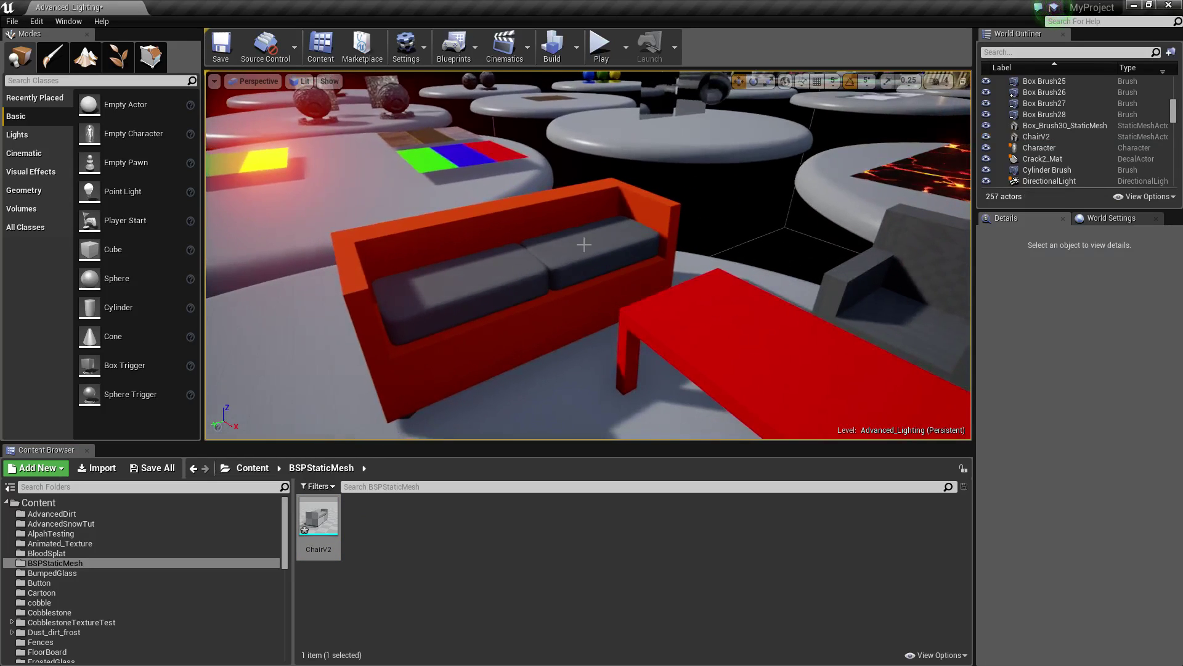